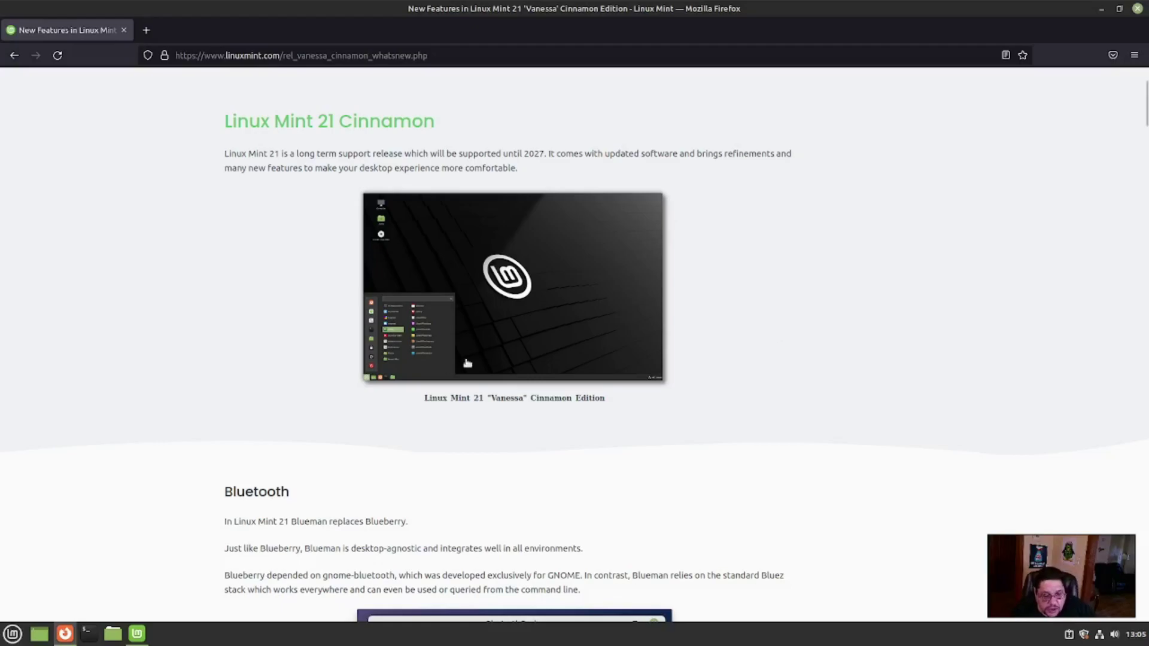
# Step: Scroll through the Linux Mint 21 new-features page in Firefox
pyautogui.scroll(-6, 607, 463)
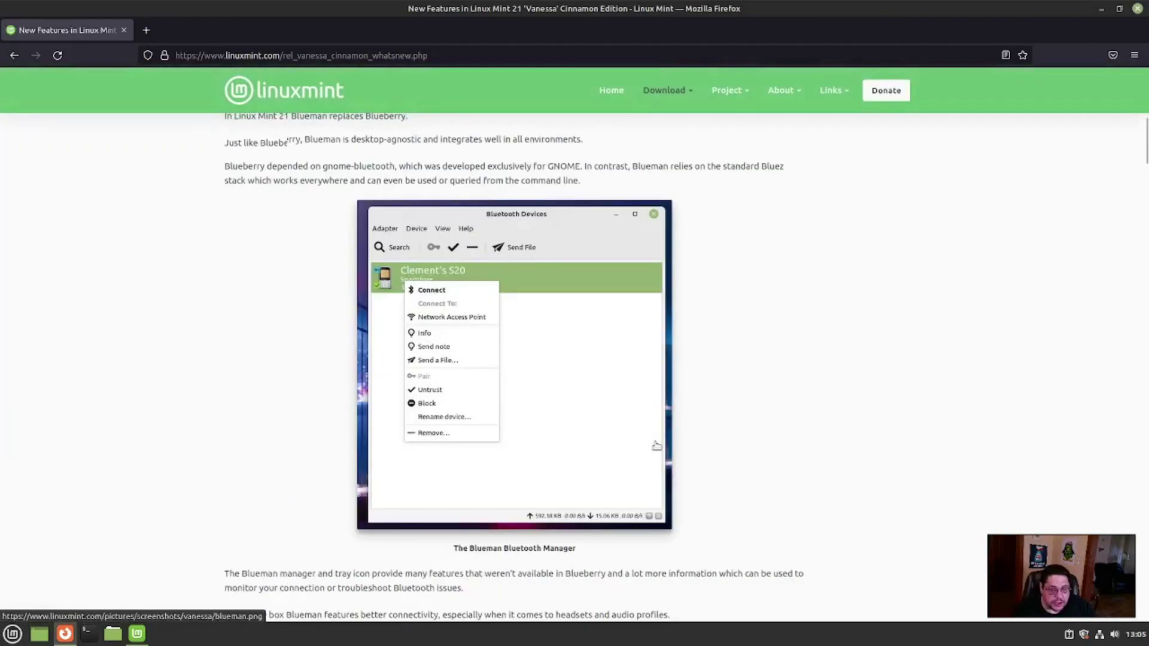
pyautogui.scroll(4, 682, 444)
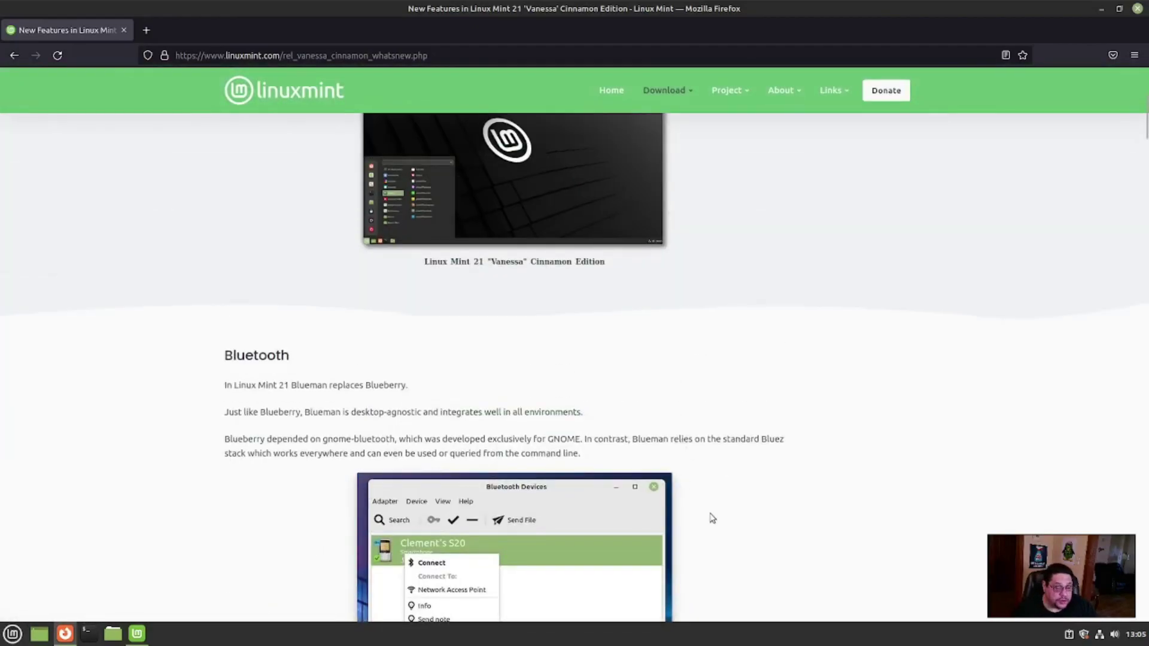
pyautogui.scroll(-4, 712, 518)
pyautogui.scroll(2, 712, 518)
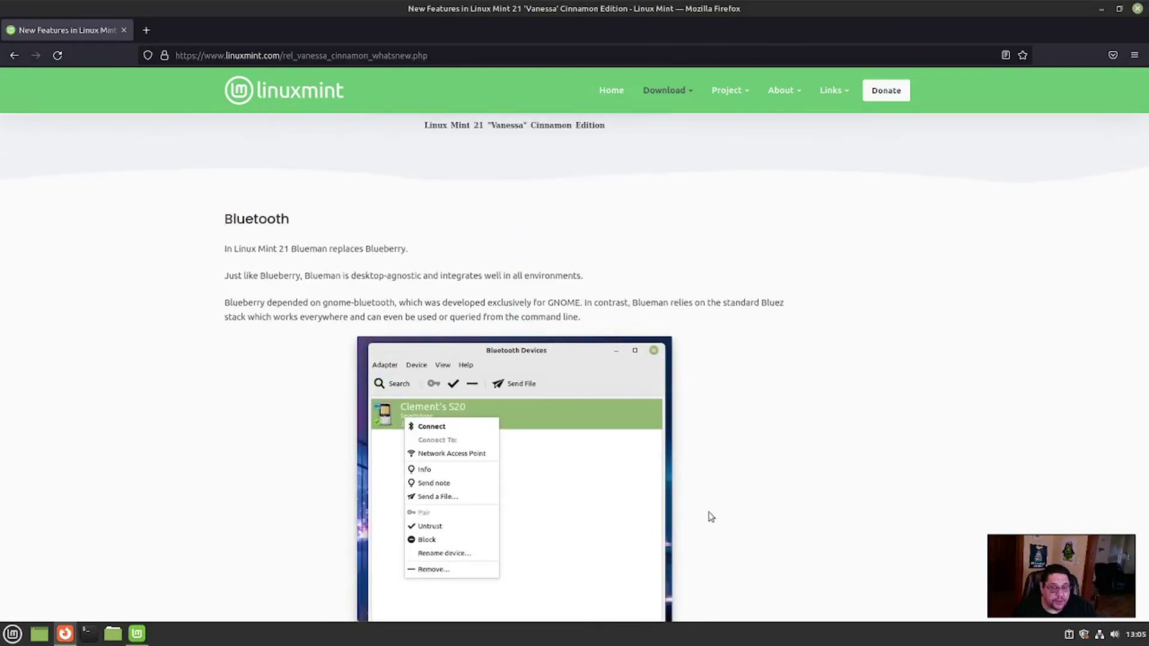
pyautogui.scroll(-6, 617, 467)
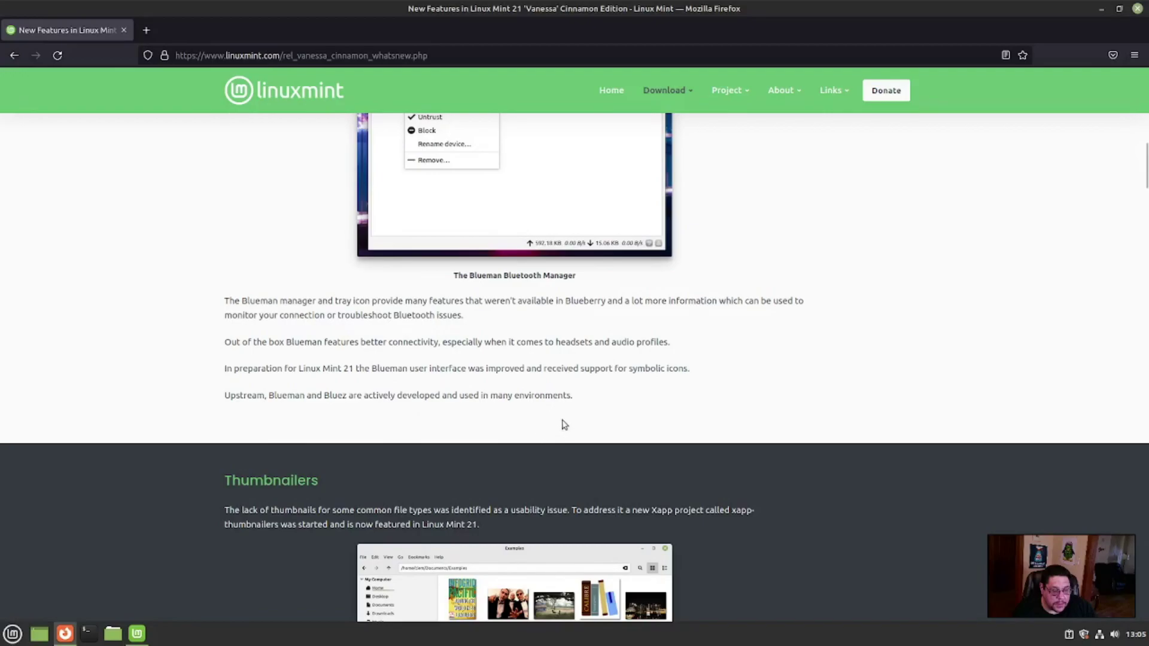
pyautogui.scroll(-6, 771, 475)
pyautogui.scroll(2, 720, 446)
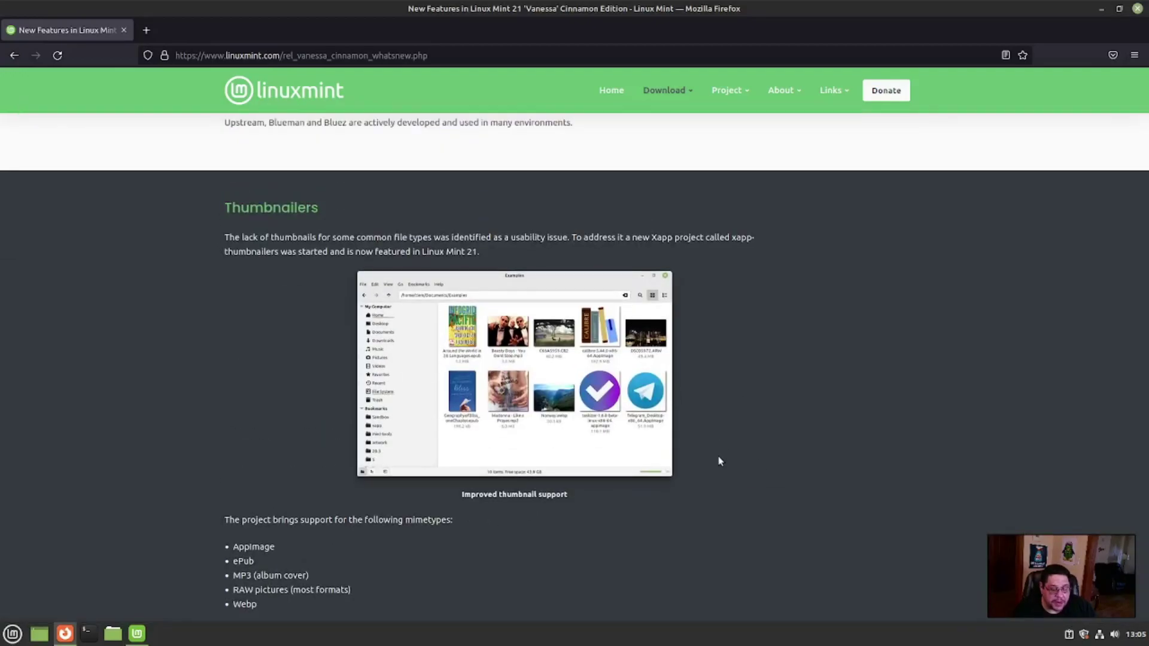
pyautogui.scroll(-6, 720, 446)
pyautogui.scroll(-4, 793, 453)
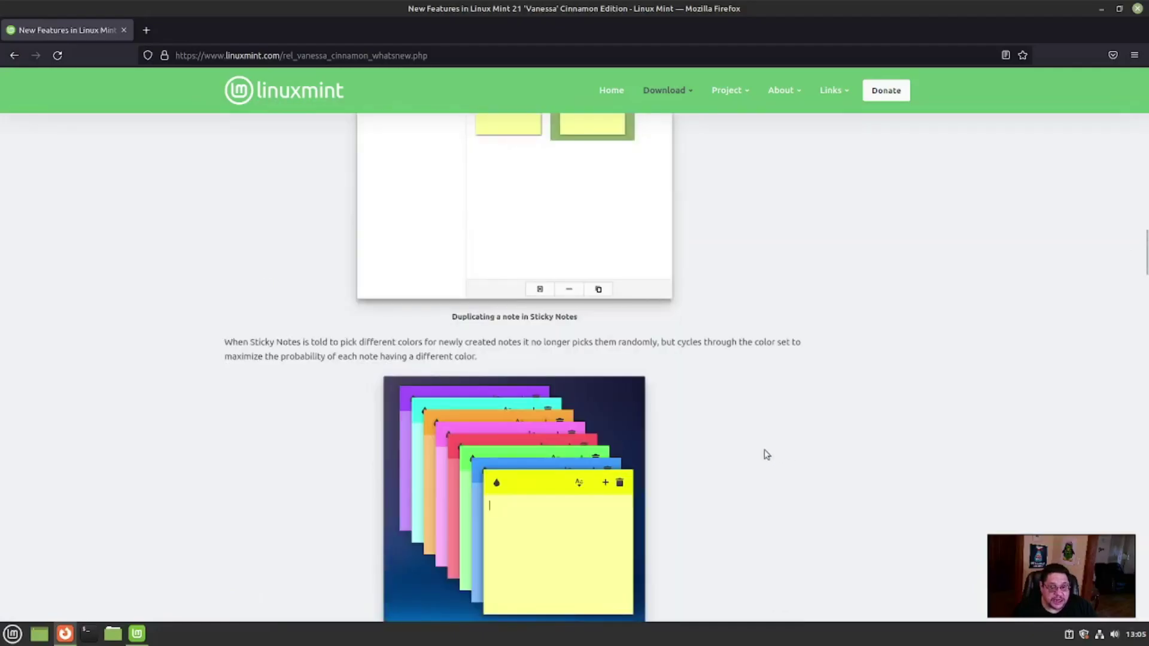
pyautogui.scroll(-6, 767, 455)
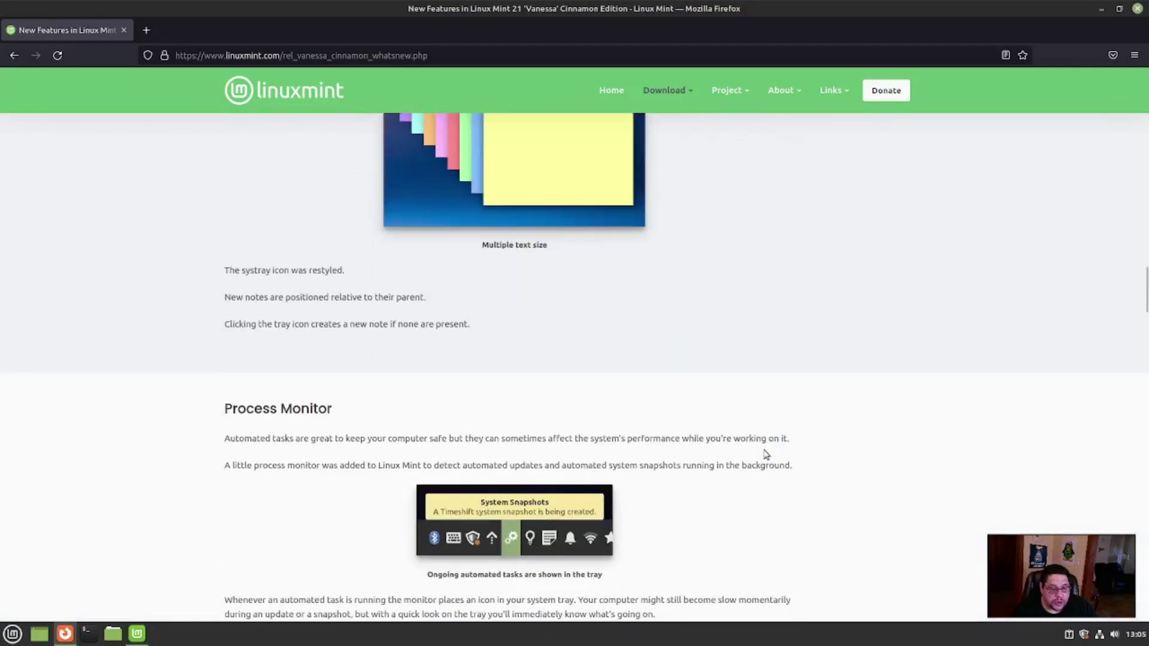
pyautogui.scroll(-2, 766, 455)
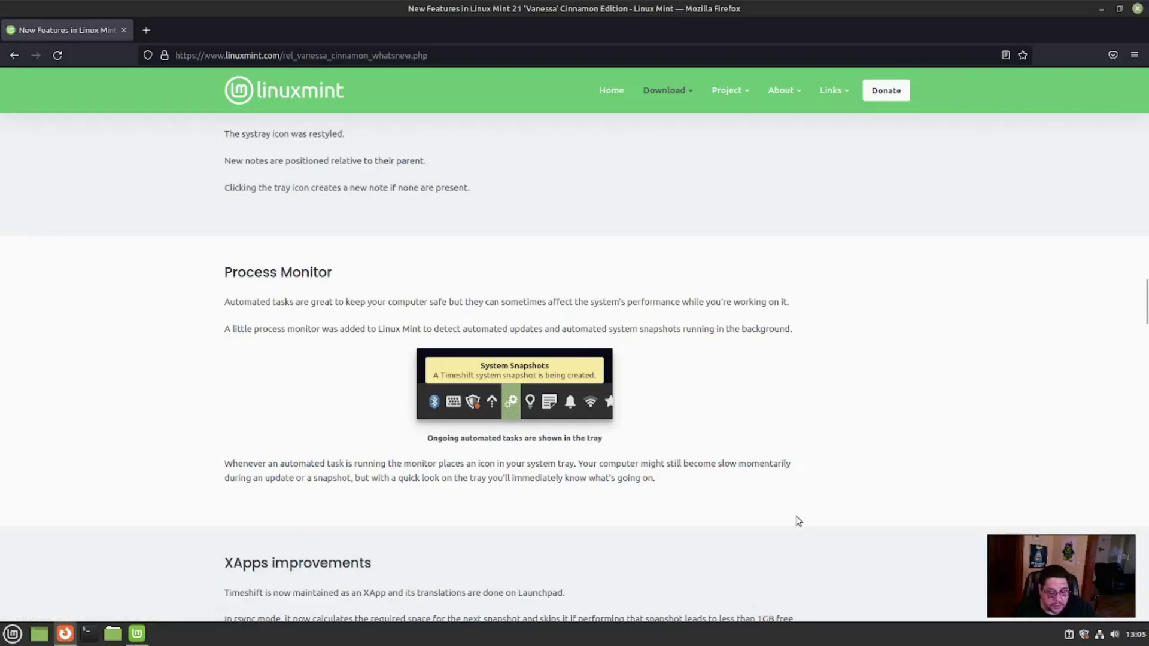
pyautogui.scroll(-6, 618, 477)
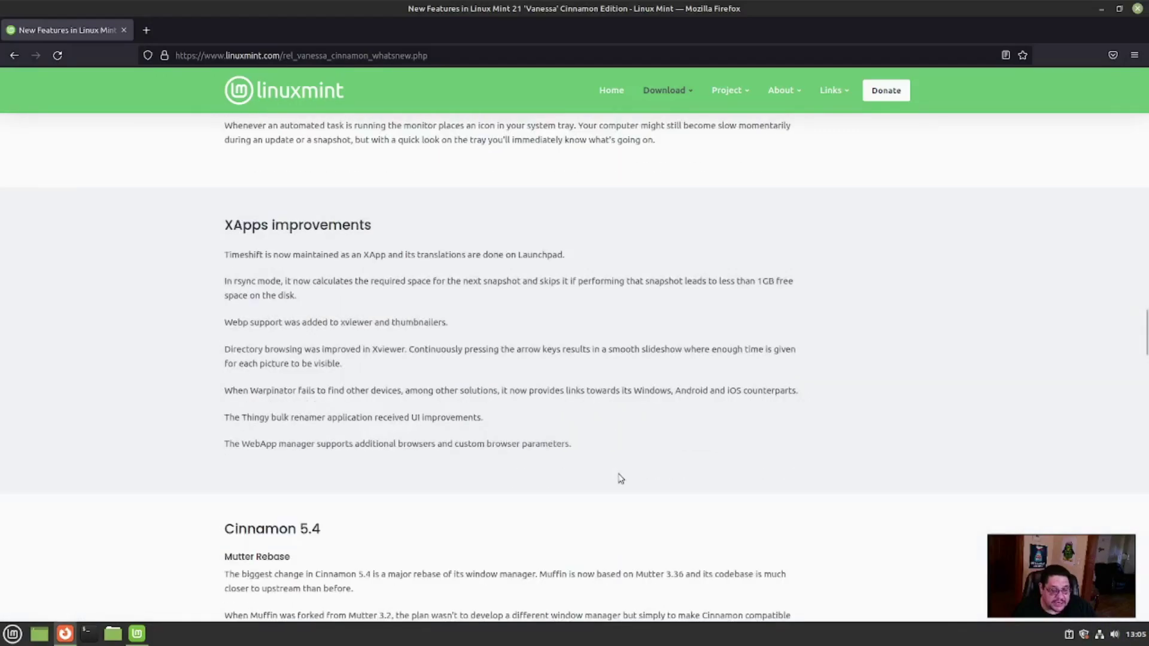
pyautogui.scroll(-2, 614, 474)
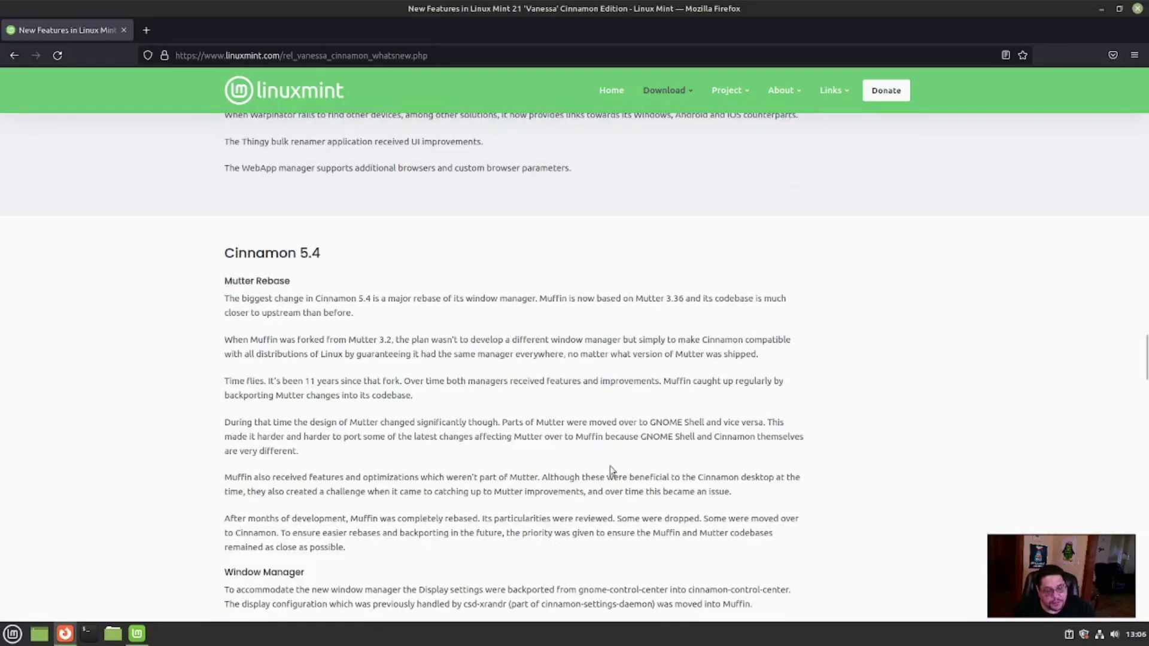
pyautogui.scroll(-5, 609, 465)
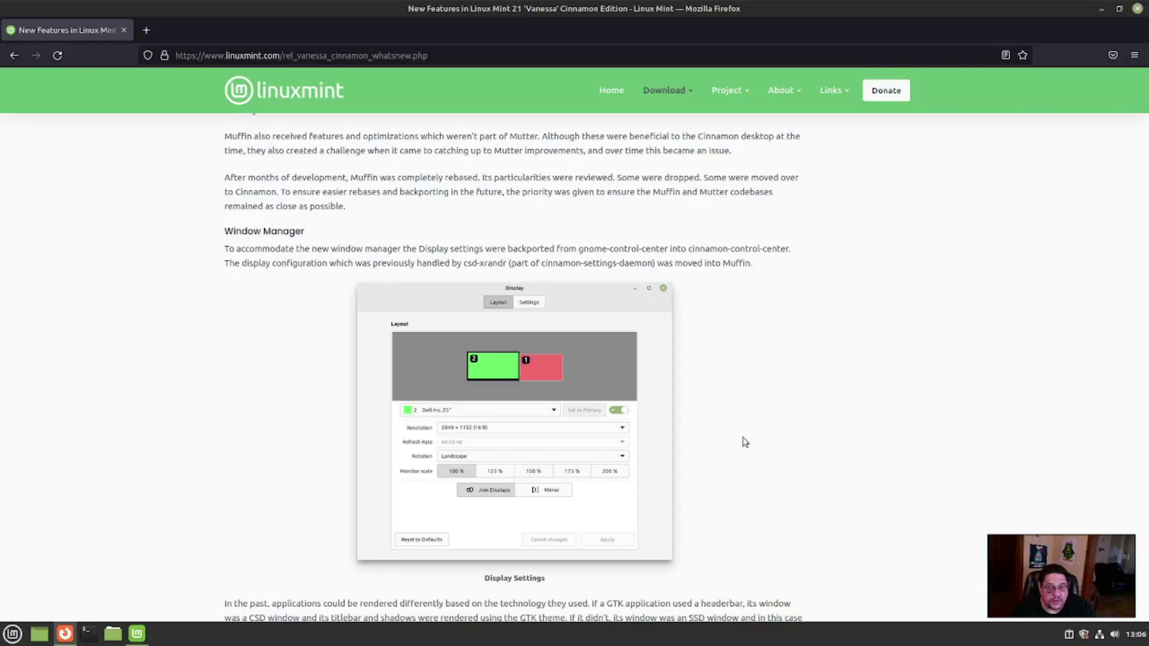
# Step: Reach Artwork improvements and highlight the paragraph crediting the background artists
pyautogui.scroll(-15, 734, 430)
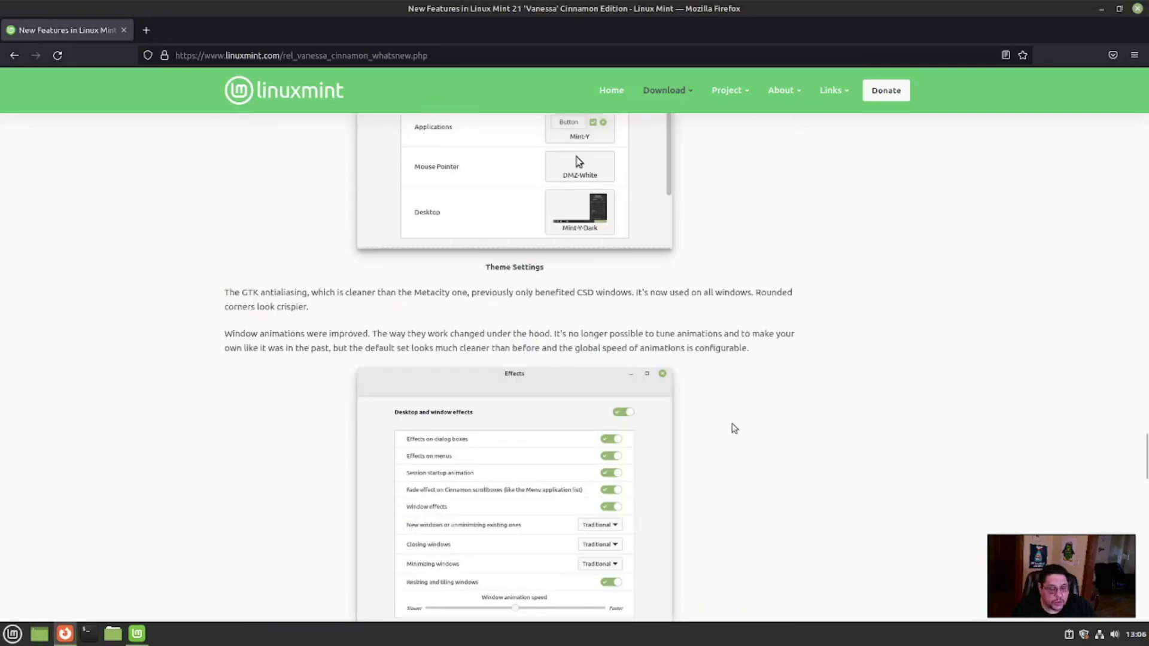
pyautogui.scroll(5, 734, 428)
pyautogui.scroll(-5, 734, 428)
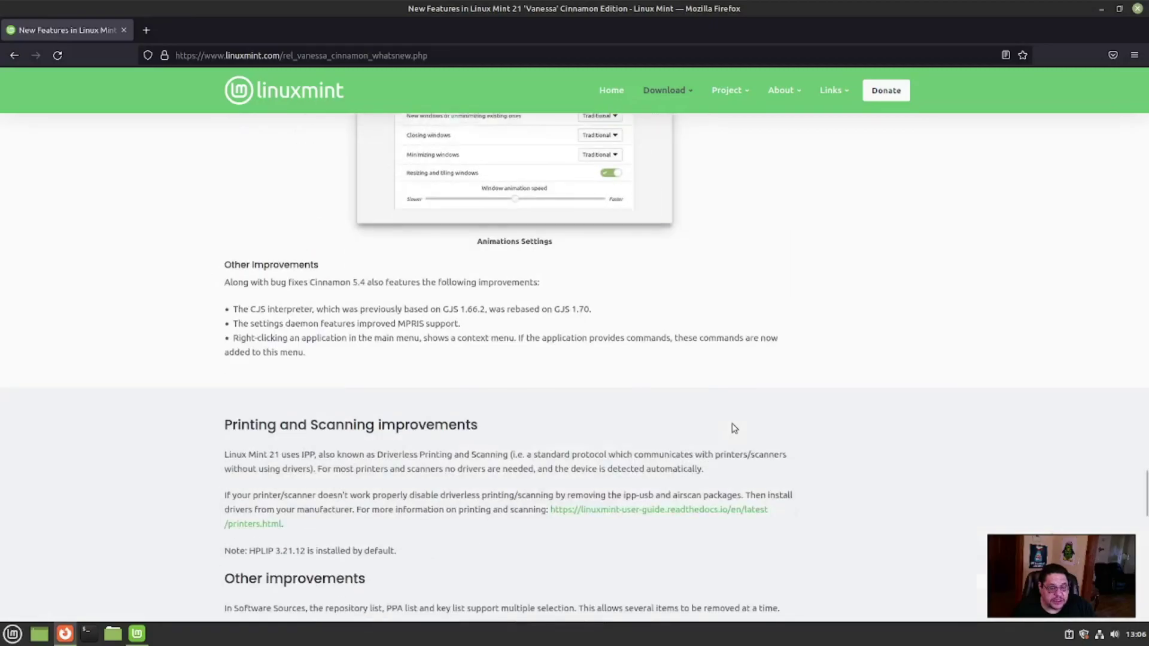
pyautogui.scroll(-3, 723, 442)
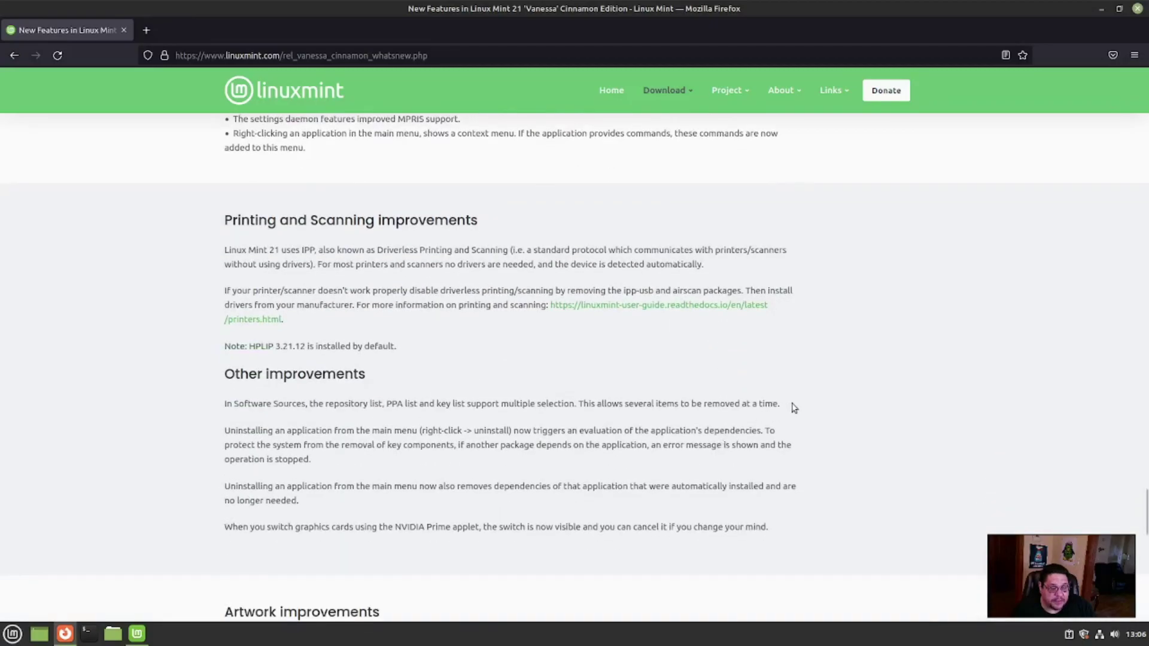
pyautogui.scroll(-2, 790, 410)
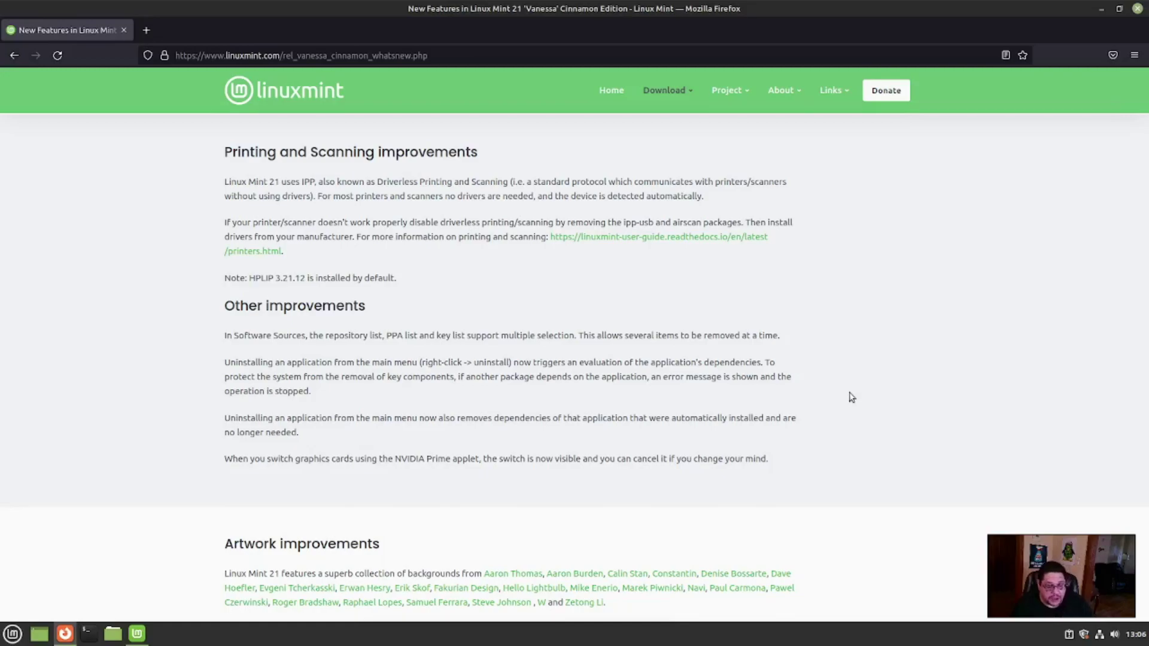
pyautogui.scroll(-6, 816, 407)
pyautogui.scroll(2, 814, 397)
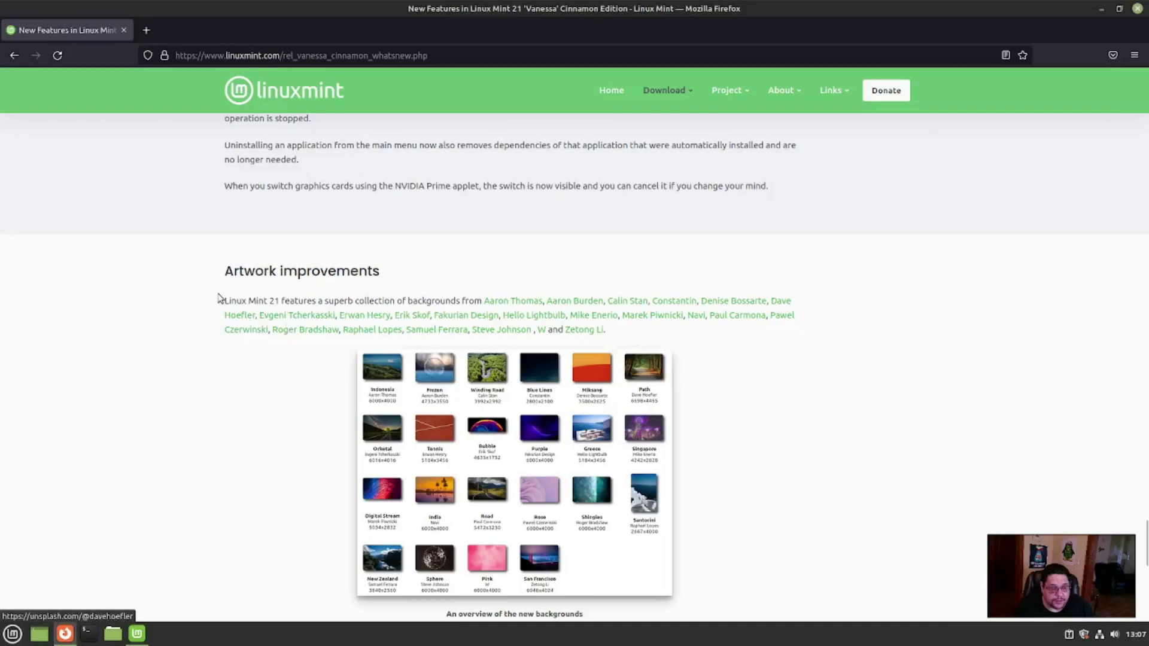
pyautogui.moveTo(225, 300); pyautogui.dragTo(661, 335)
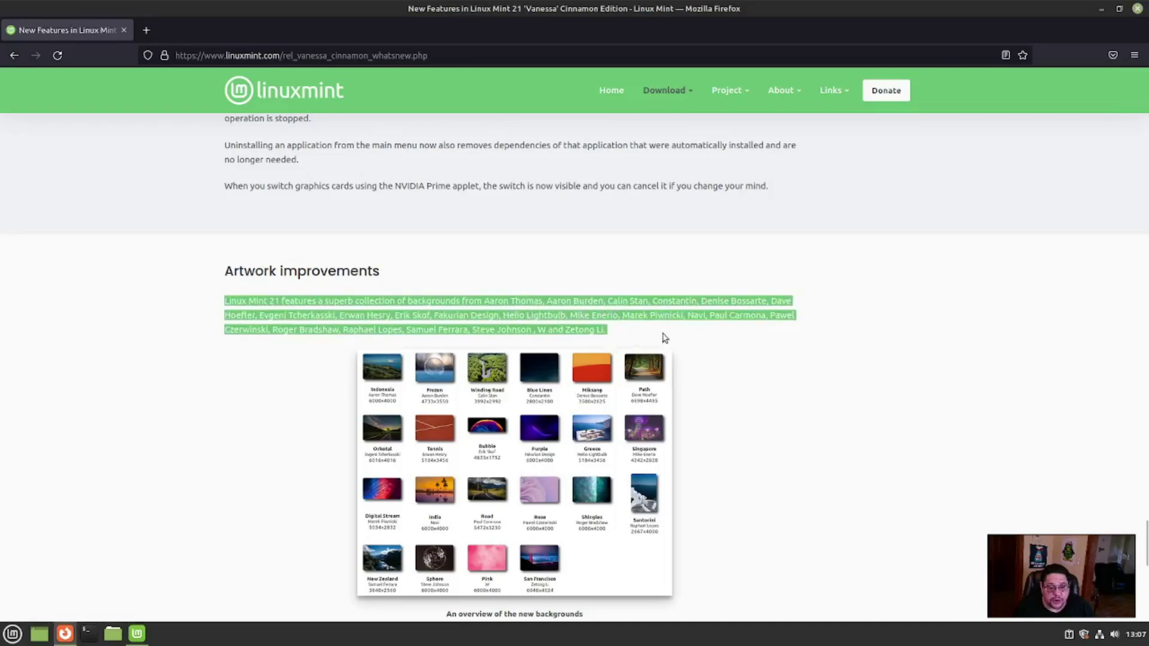
pyautogui.scroll(-8, 732, 371)
pyautogui.scroll(3, 740, 388)
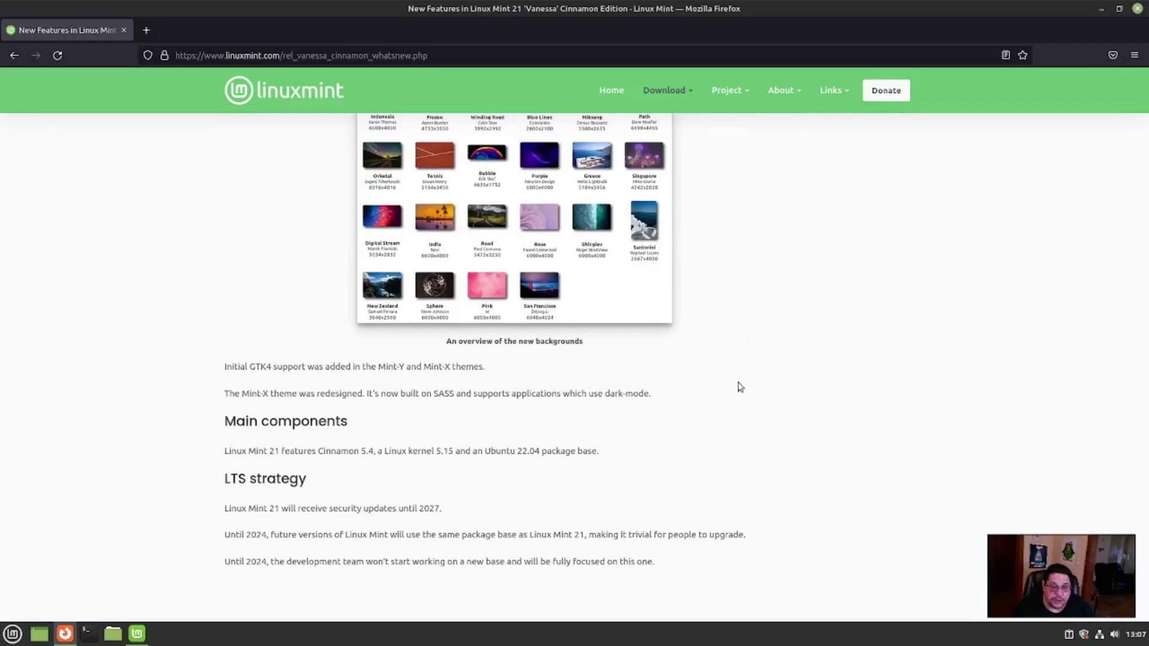
pyautogui.scroll(20, 740, 387)
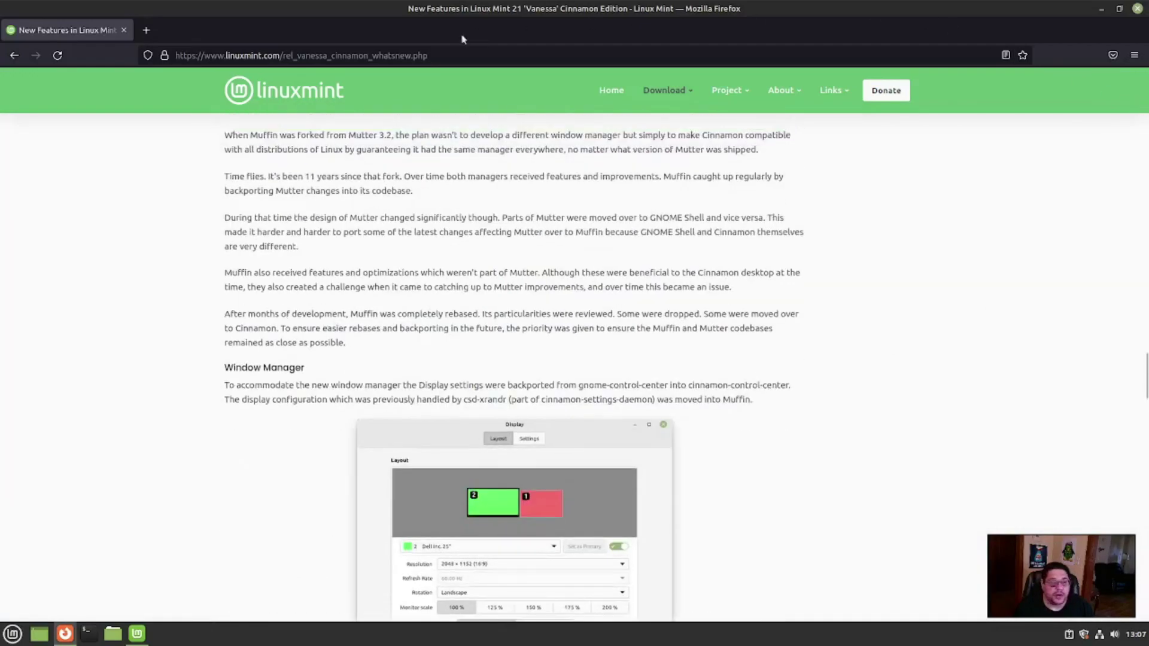
pyautogui.click(1137, 8)
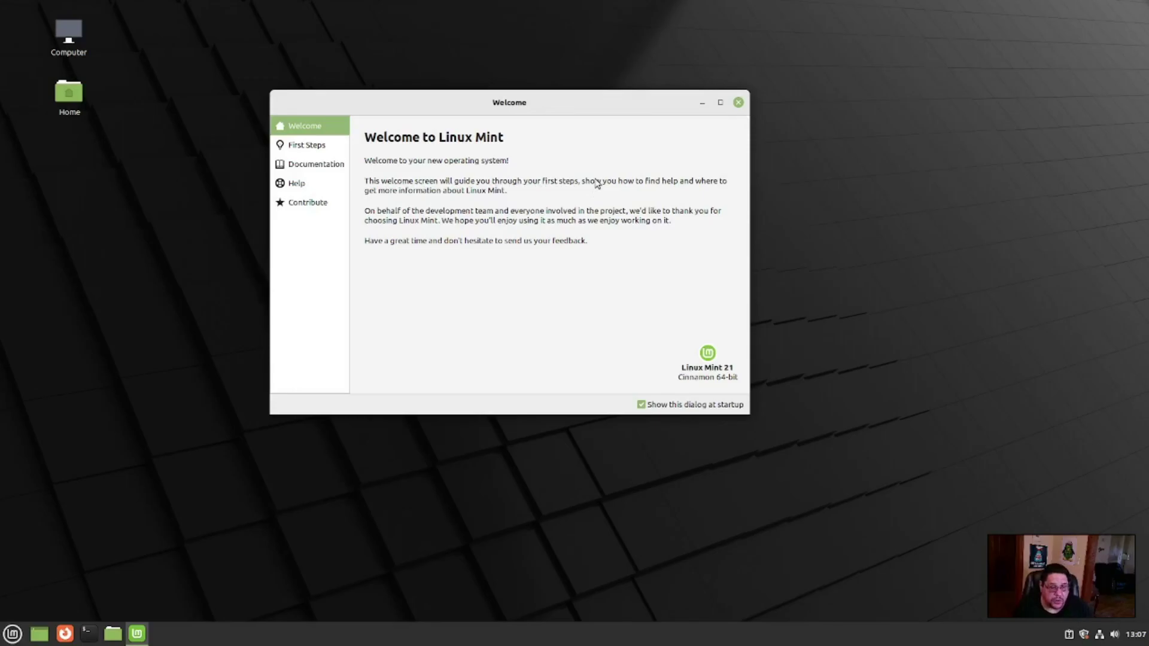
# Step: On First Steps, enable the dark theme and try blue, teal, then green accent colours
pyautogui.click(308, 153)
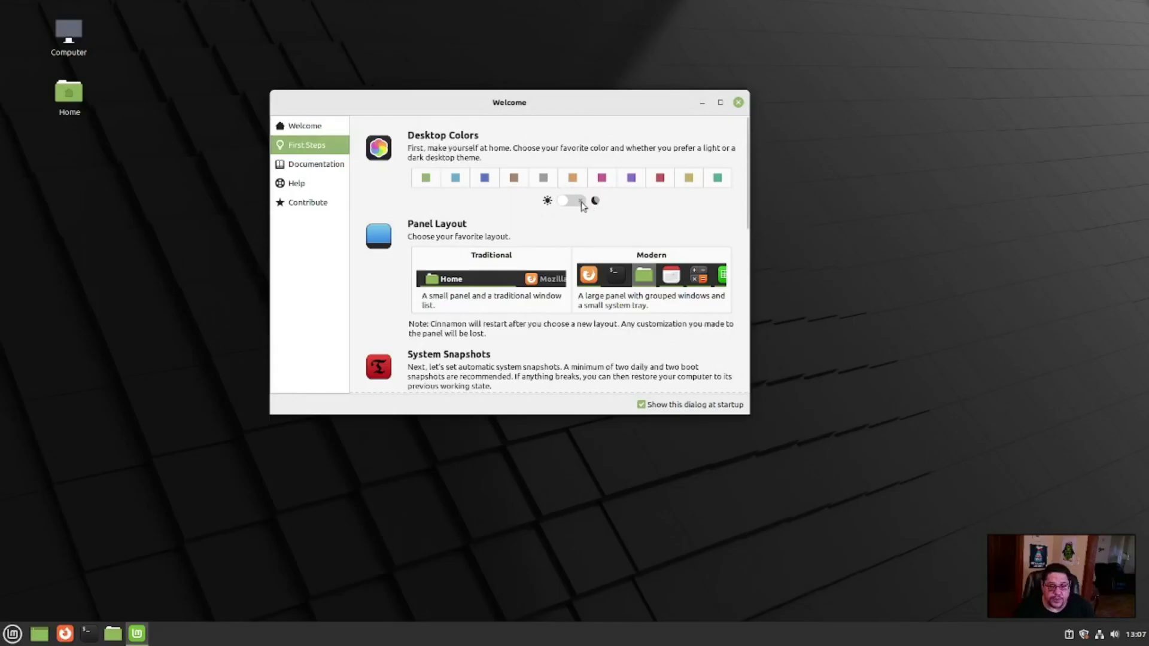
pyautogui.click(574, 201)
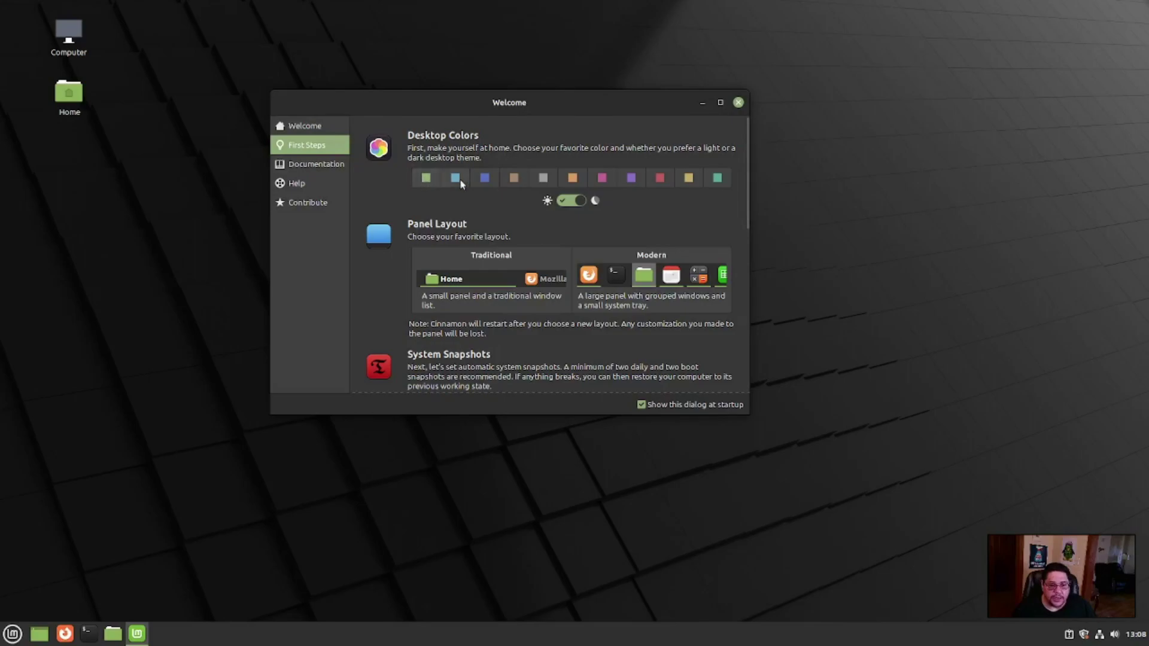
pyautogui.click(486, 176)
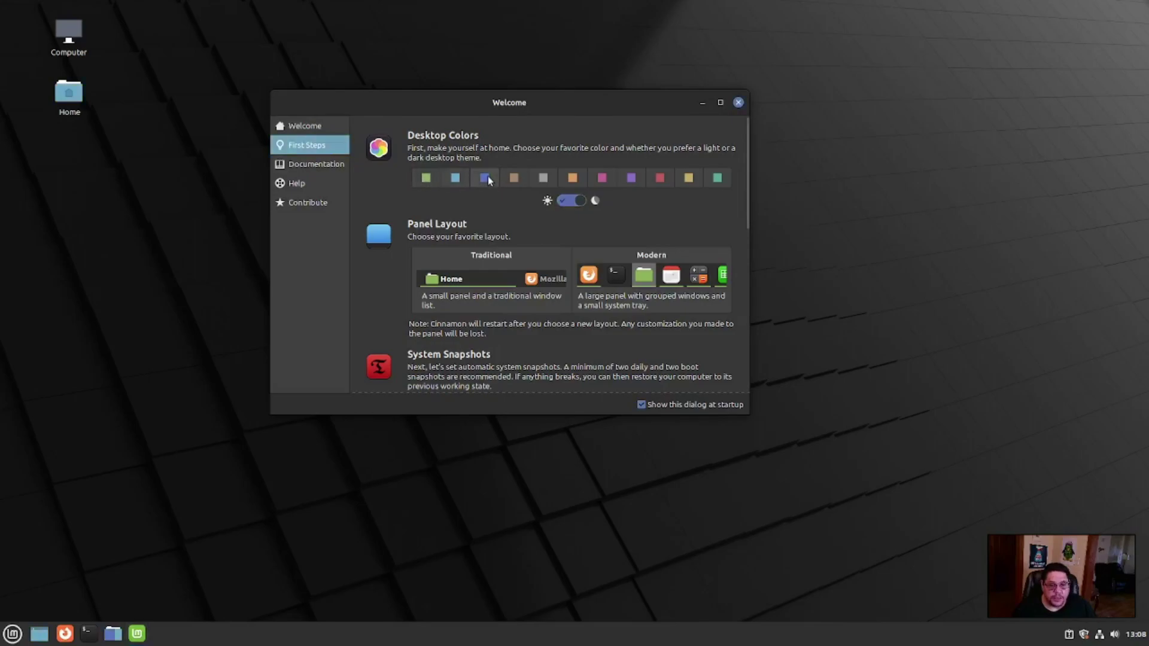
pyautogui.click(728, 180)
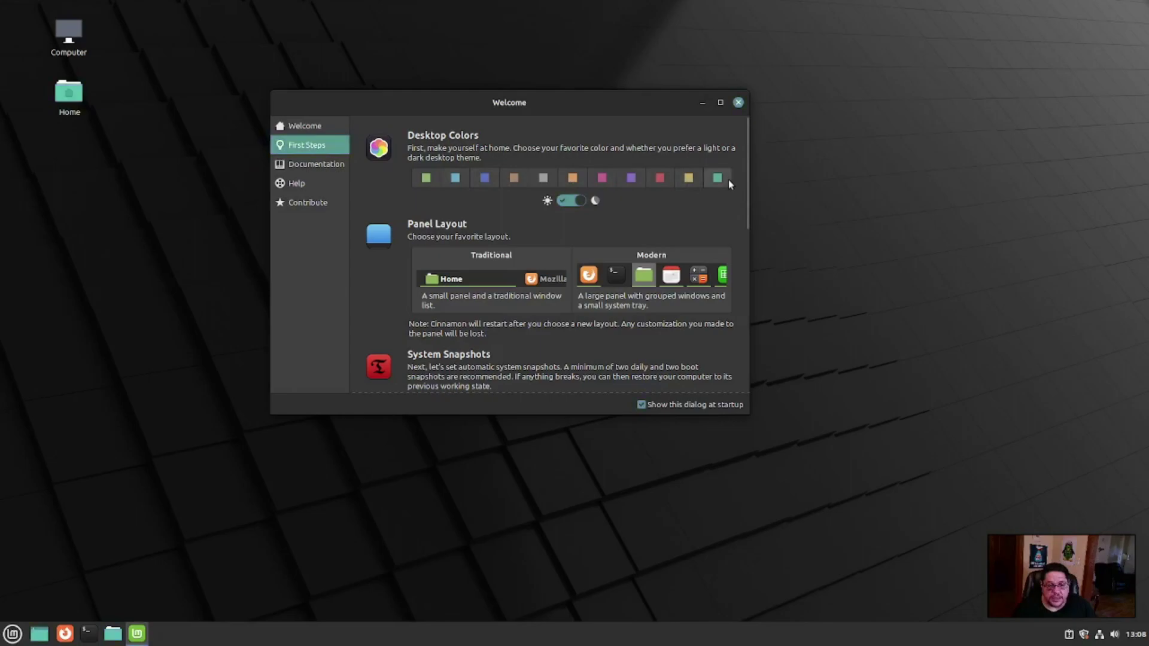
pyautogui.click(424, 179)
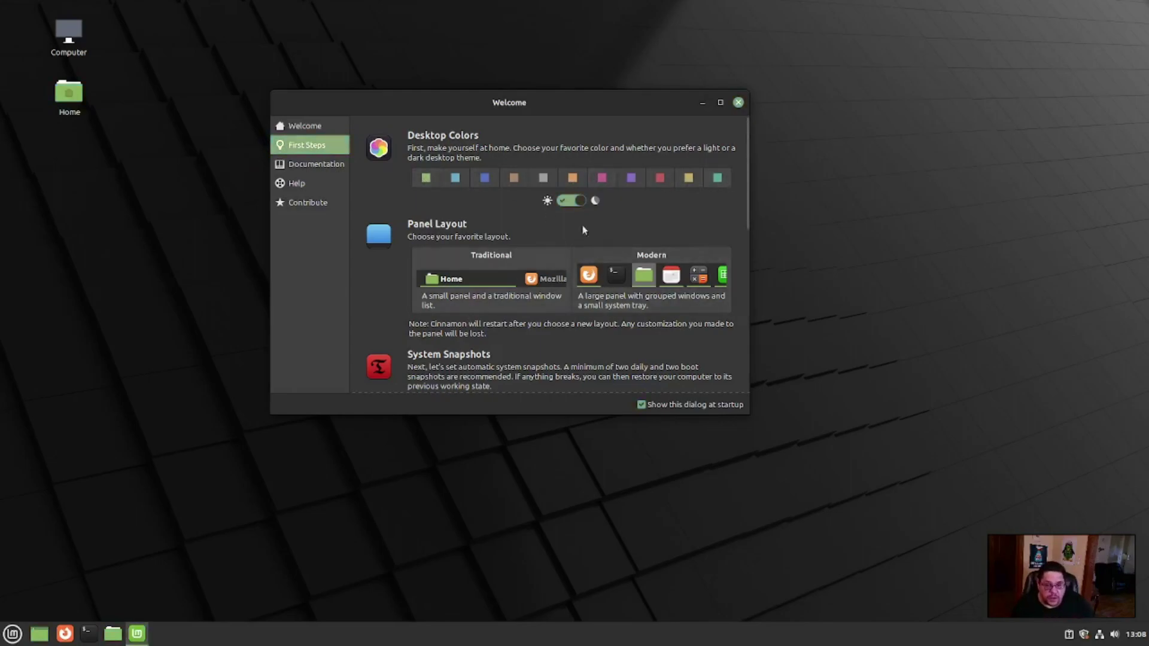
# Step: Scroll the First Steps list down to Firewall, then switch to the Documentation page
pyautogui.scroll(-1, 446, 237)
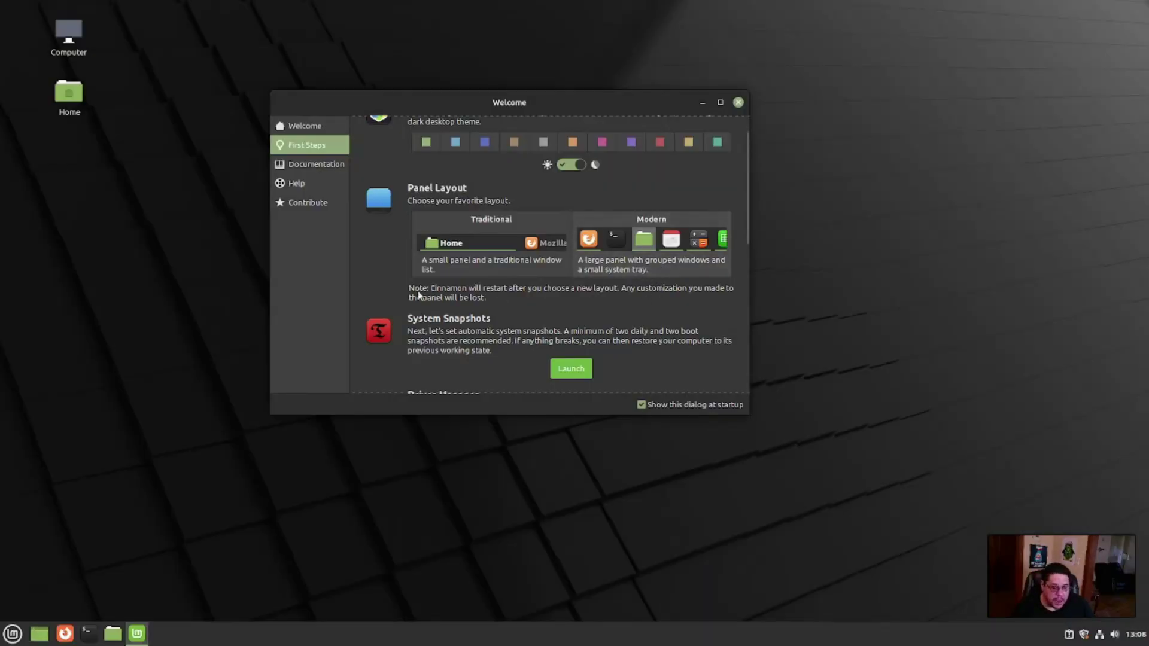
pyautogui.scroll(-3, 597, 318)
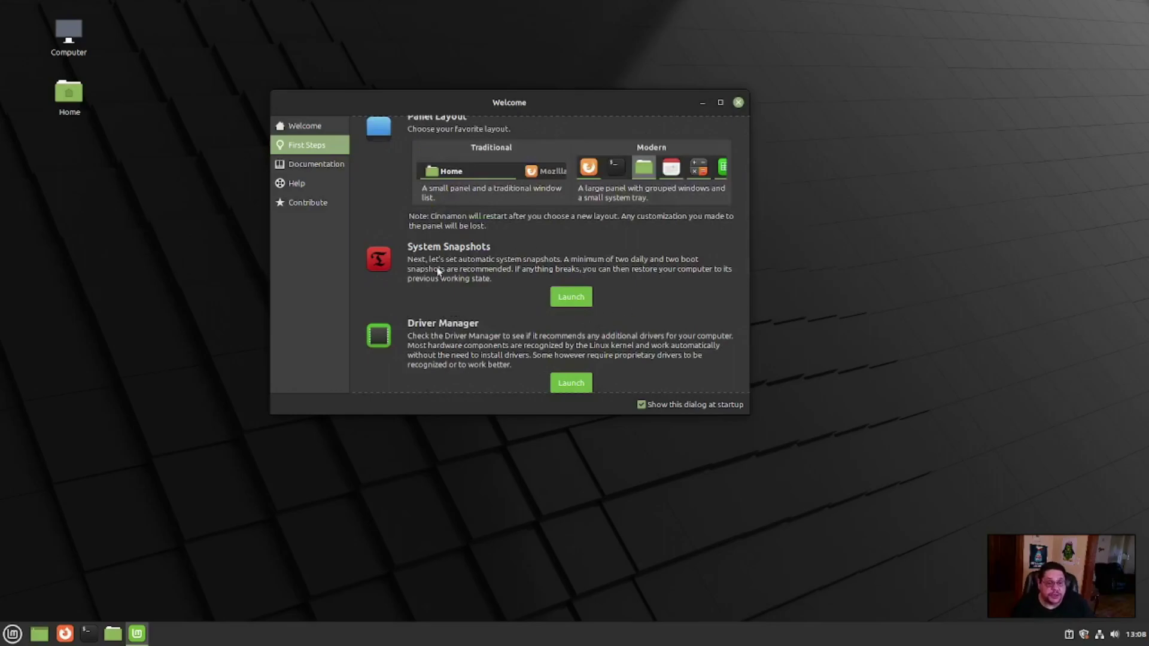
pyautogui.scroll(-2, 525, 290)
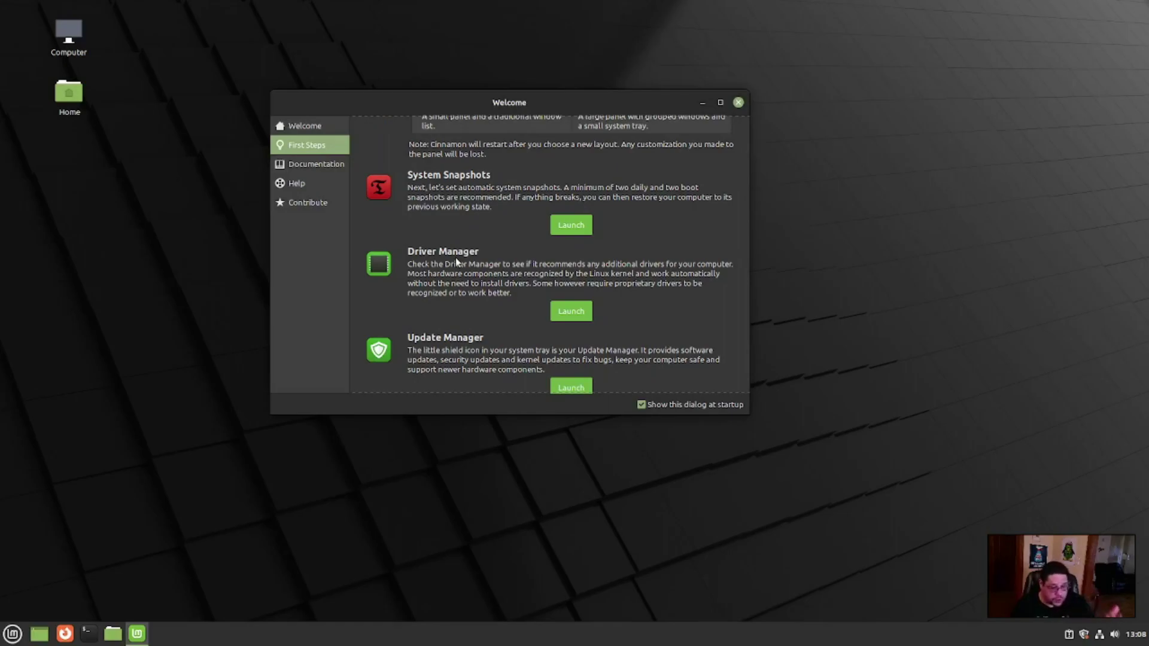
pyautogui.scroll(-5, 455, 257)
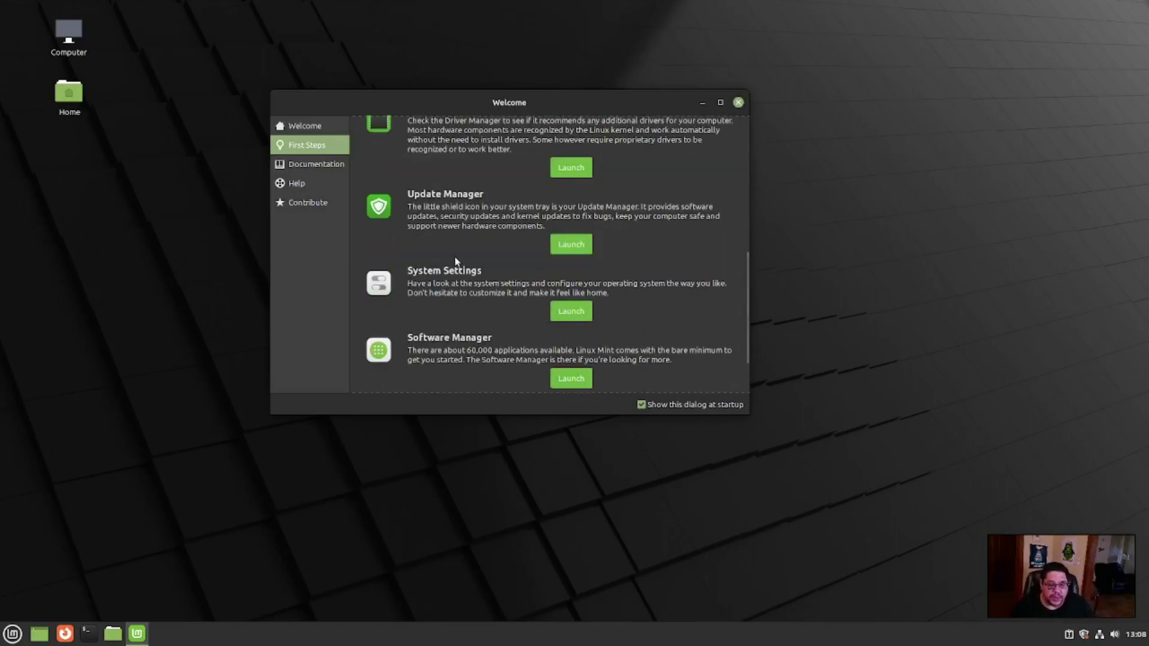
pyautogui.scroll(-2, 475, 275)
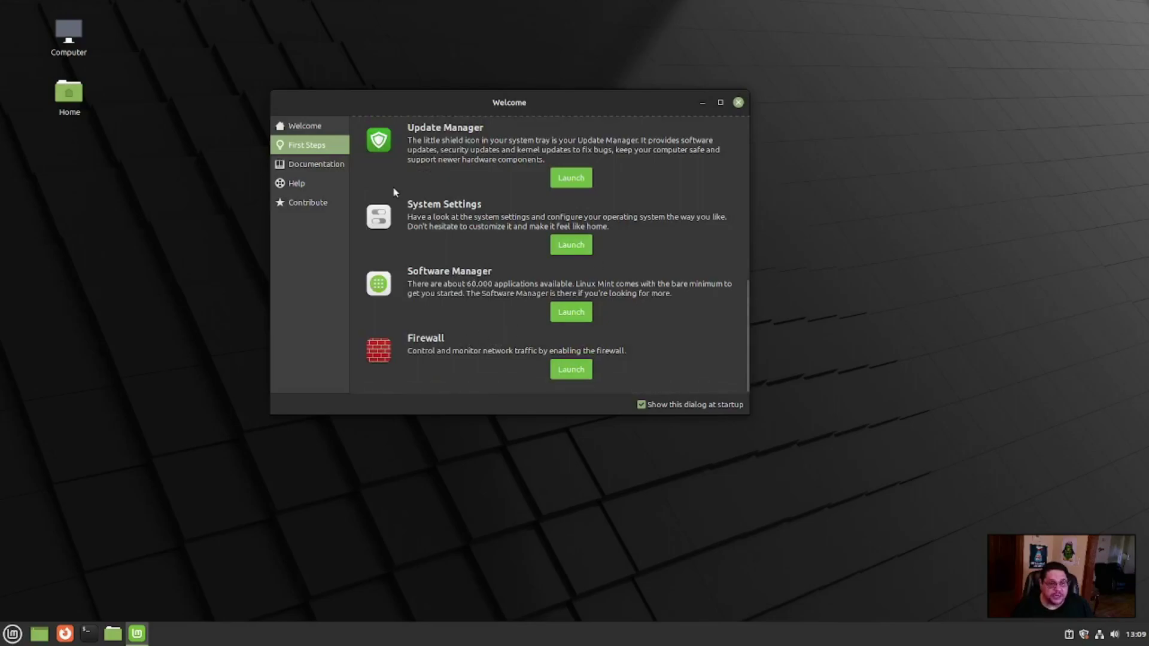
pyautogui.click(311, 162)
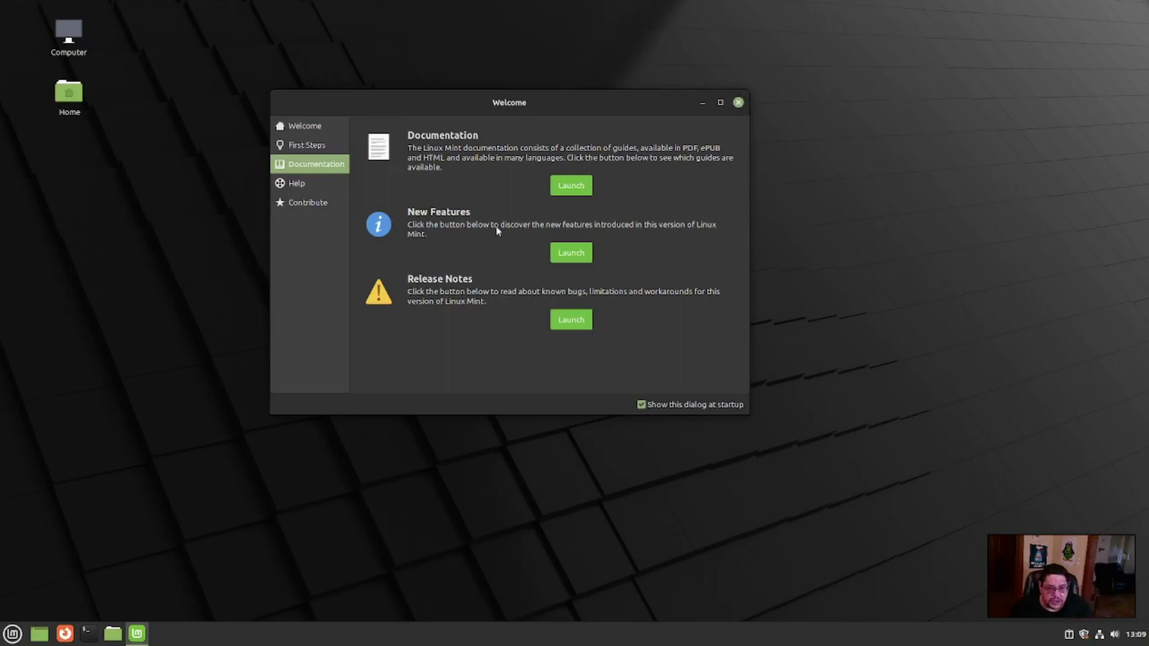
# Step: View the Help and Contribute pages, then close the Welcome window
pyautogui.click(287, 184)
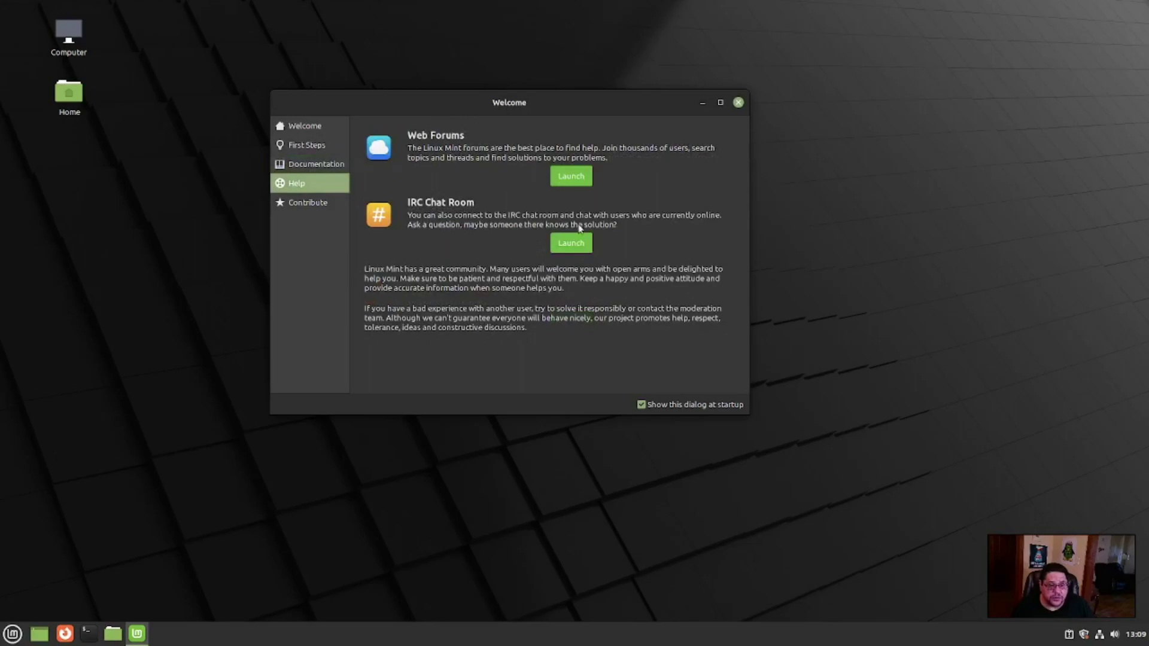
pyautogui.click(288, 208)
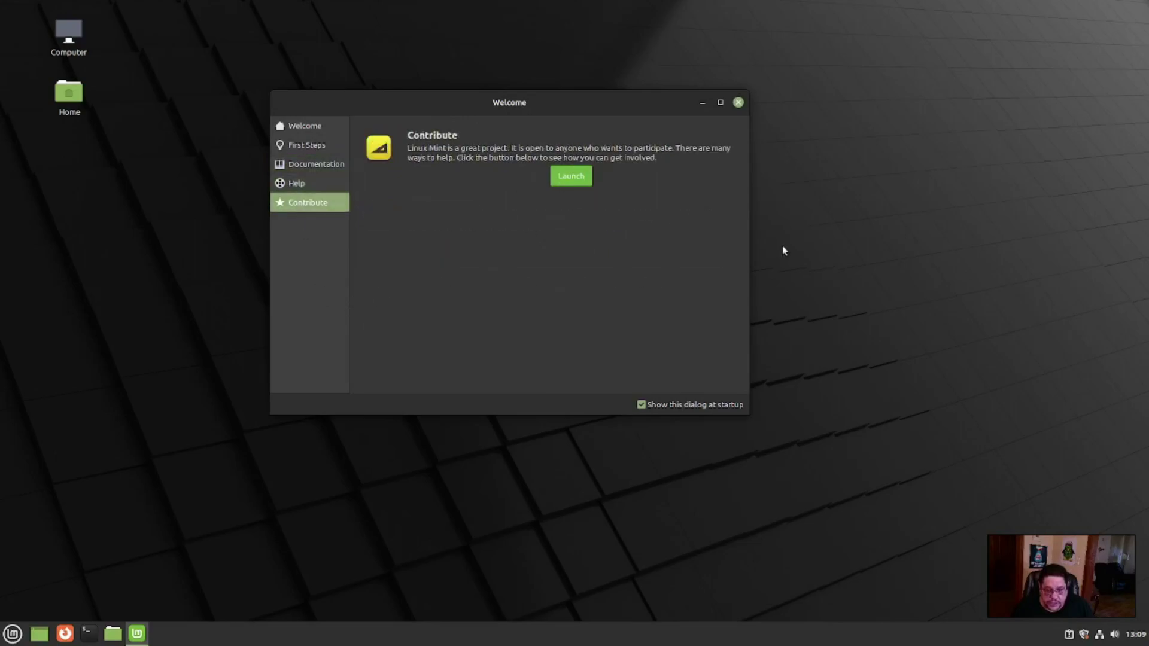
pyautogui.click(738, 103)
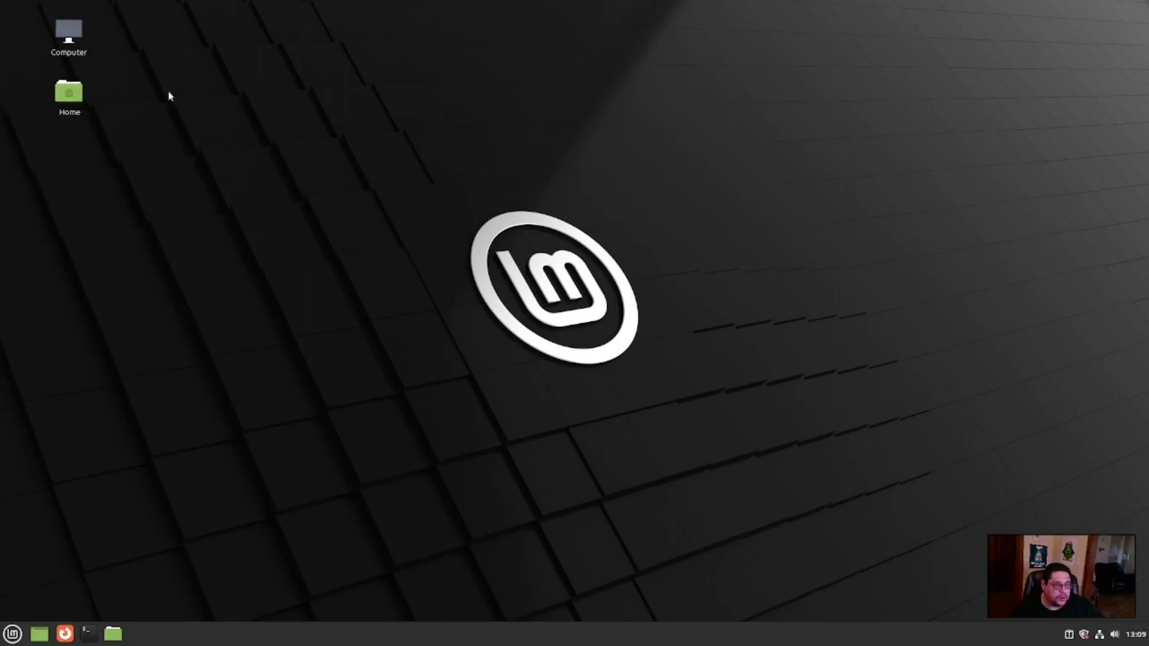
pyautogui.doubleClick(67, 45)
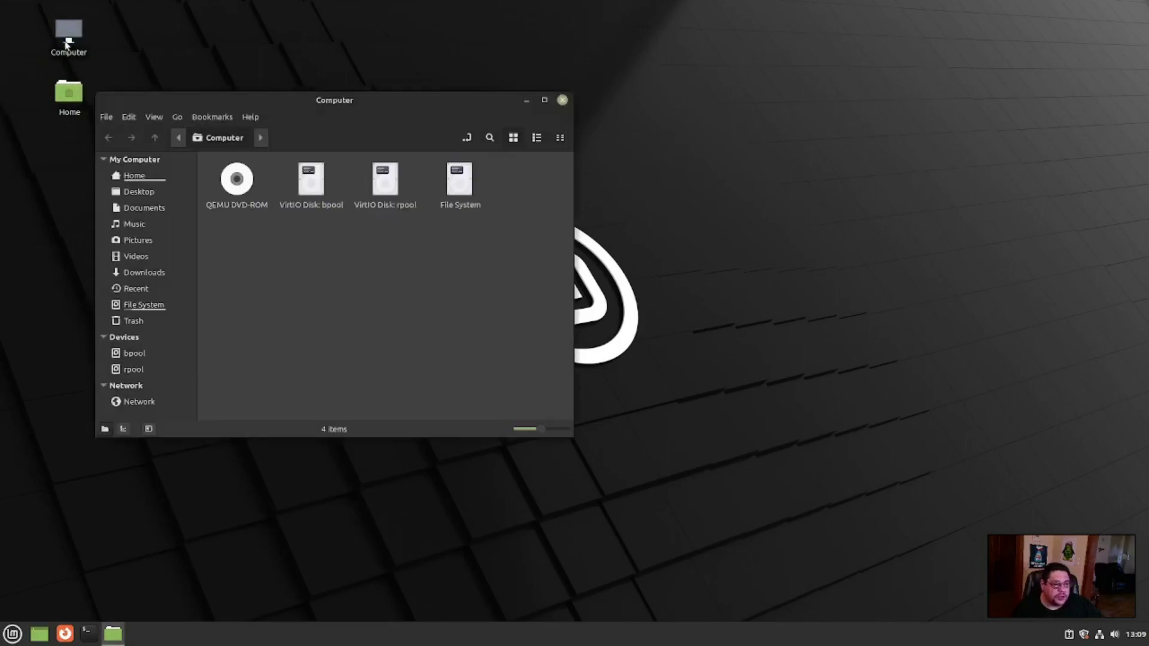
pyautogui.moveTo(344, 100); pyautogui.dragTo(514, 72)
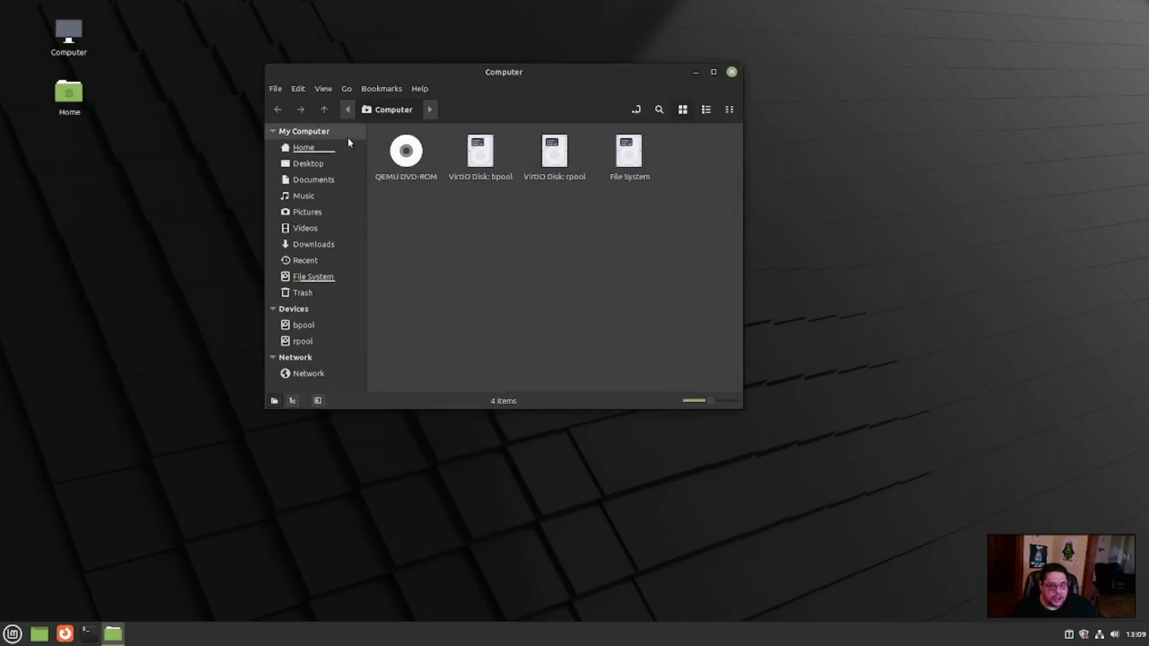
pyautogui.click(424, 89)
pyautogui.click(443, 144)
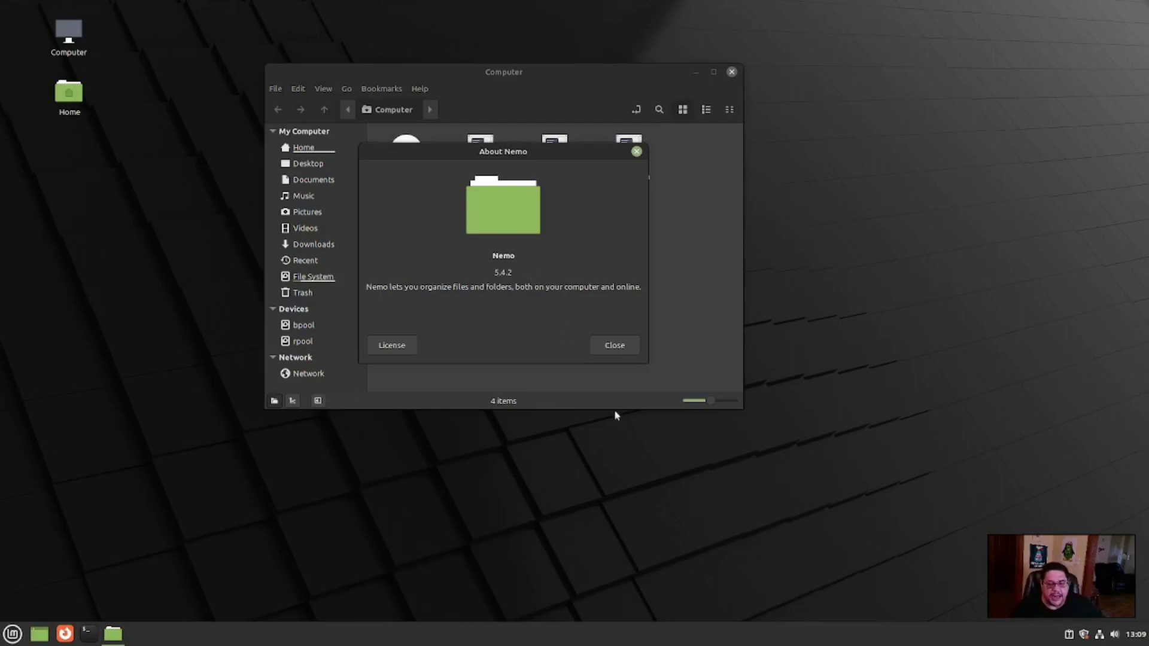
pyautogui.click(611, 346)
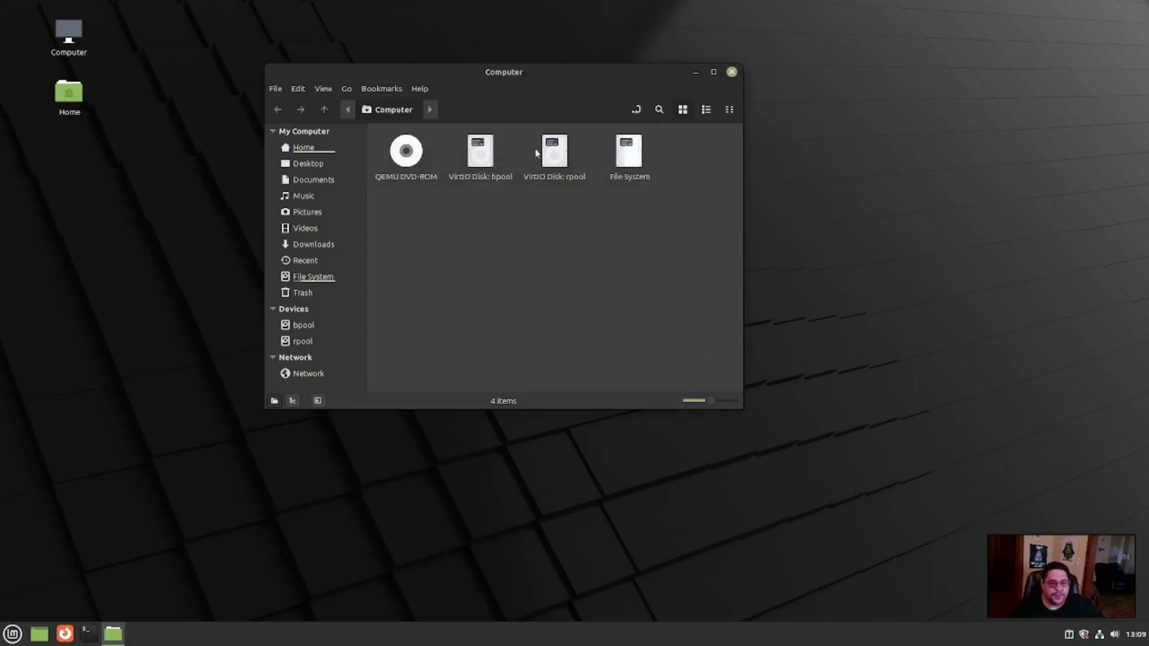
pyautogui.click(731, 72)
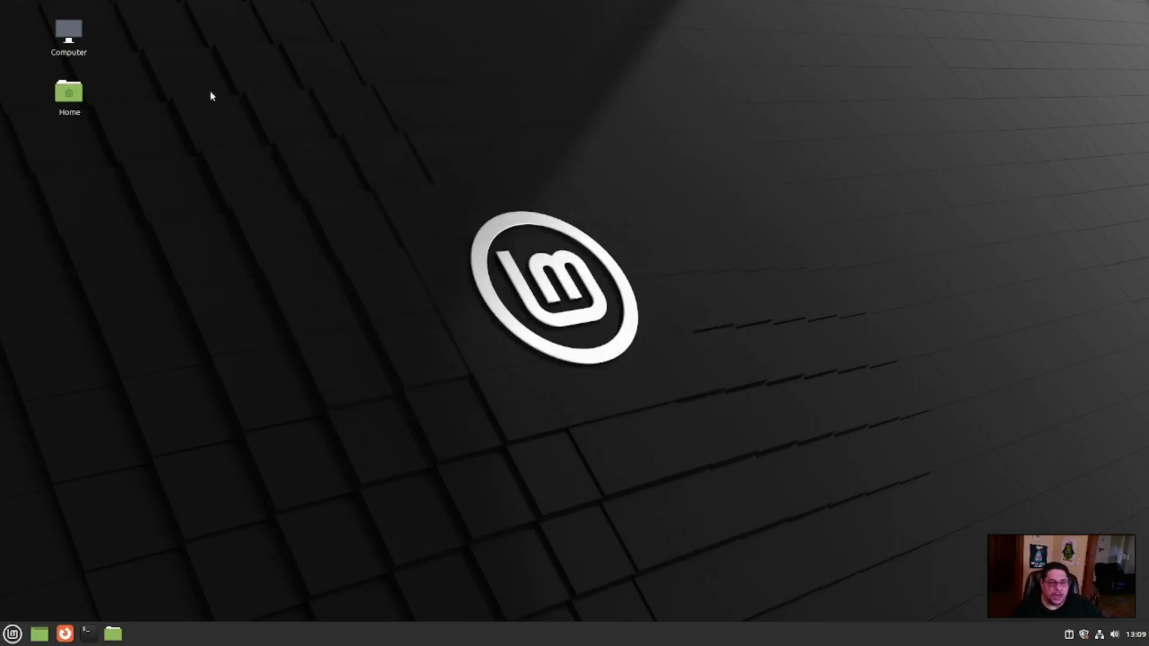
pyautogui.press('super+e')
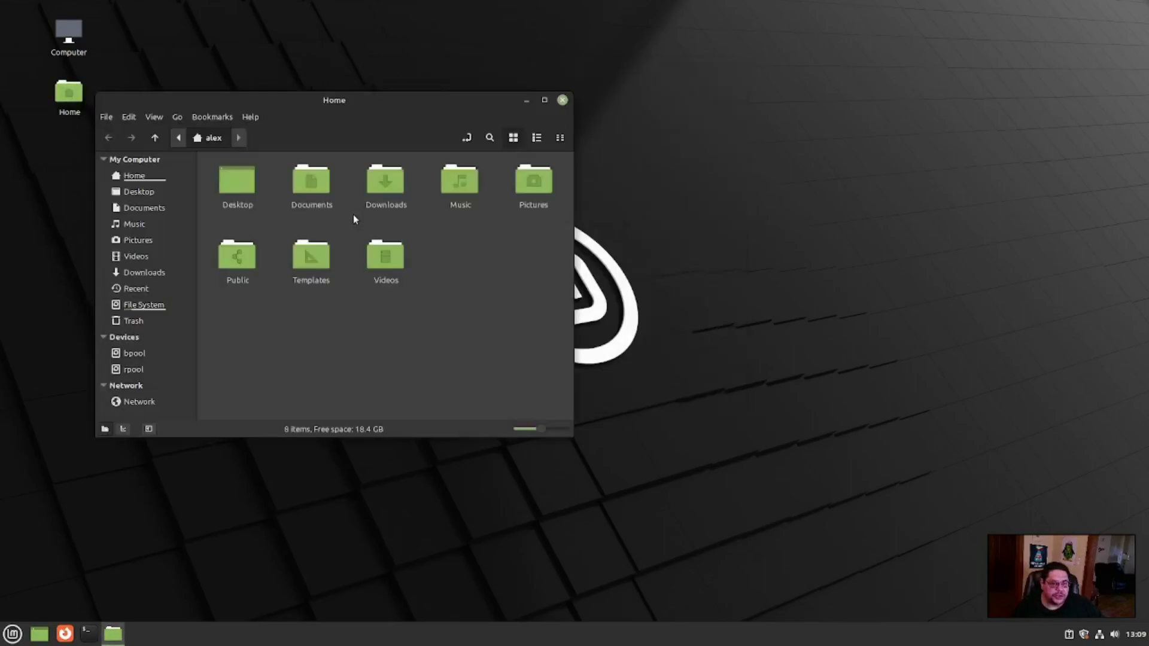
pyautogui.moveTo(335, 96); pyautogui.dragTo(557, 86)
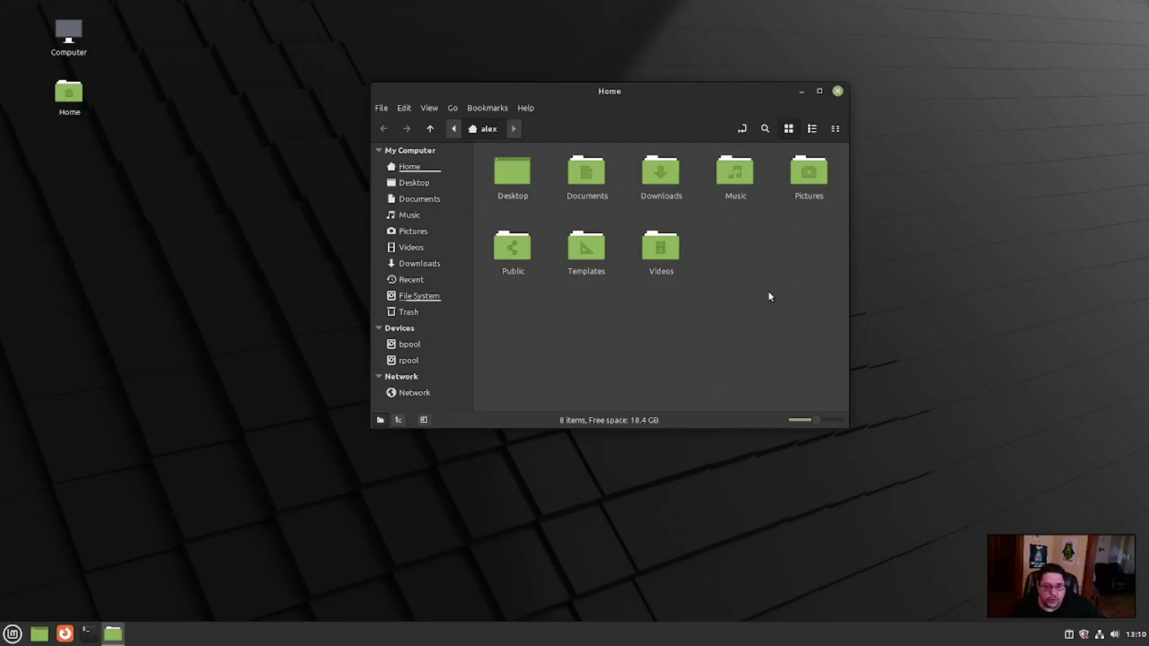
pyautogui.moveTo(9, 640)
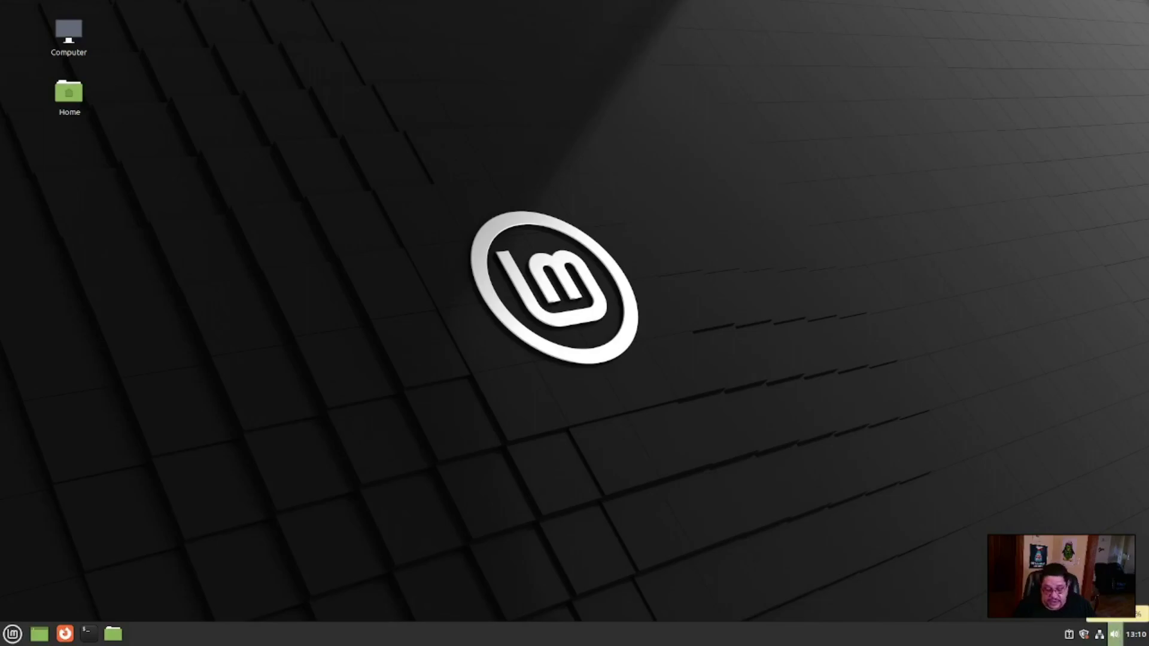
# Step: Open the Cinnamon menu and browse Graphics, Internet, Office through to Administration
pyautogui.click(11, 635)
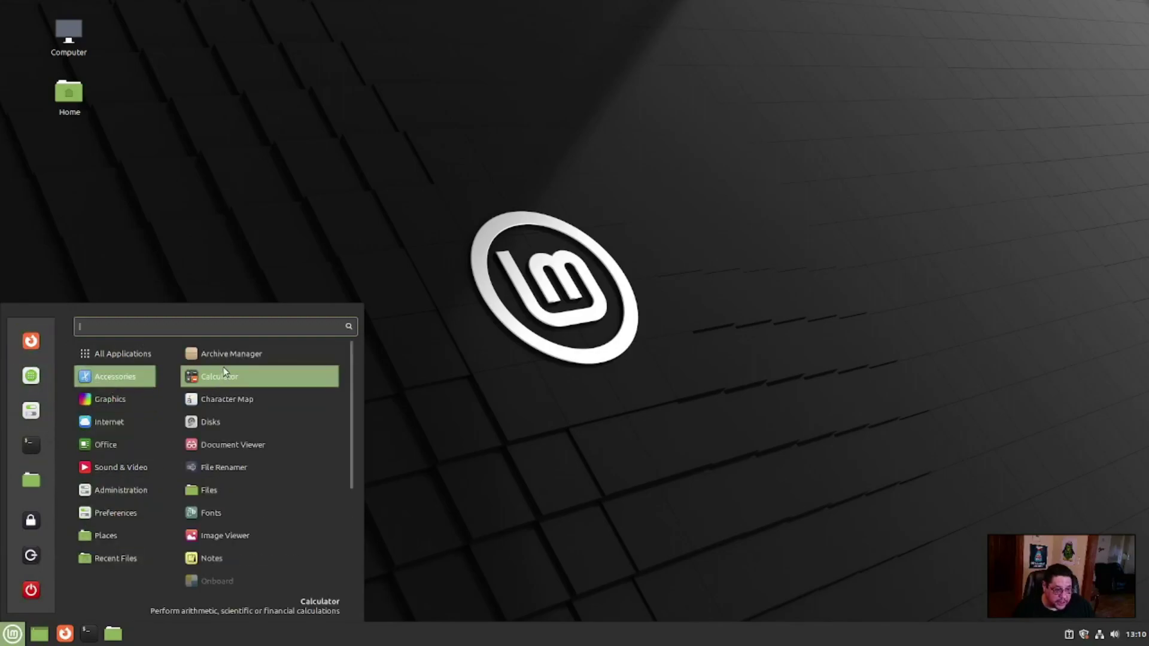
pyautogui.scroll(-4, 227, 395)
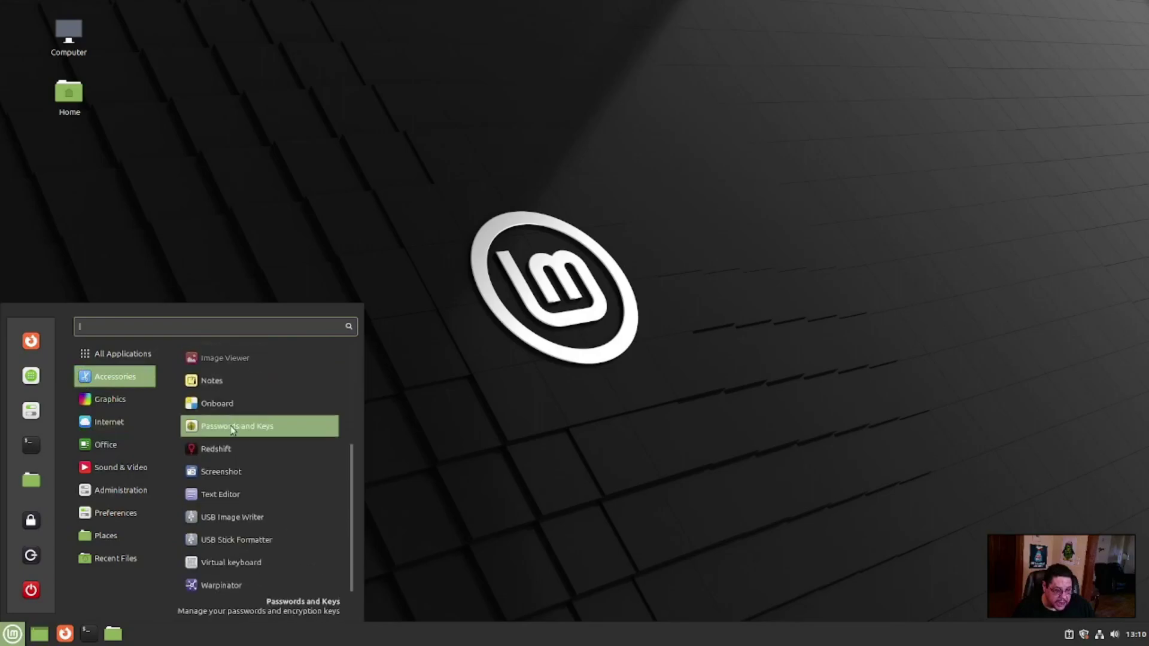
pyautogui.scroll(4, 232, 430)
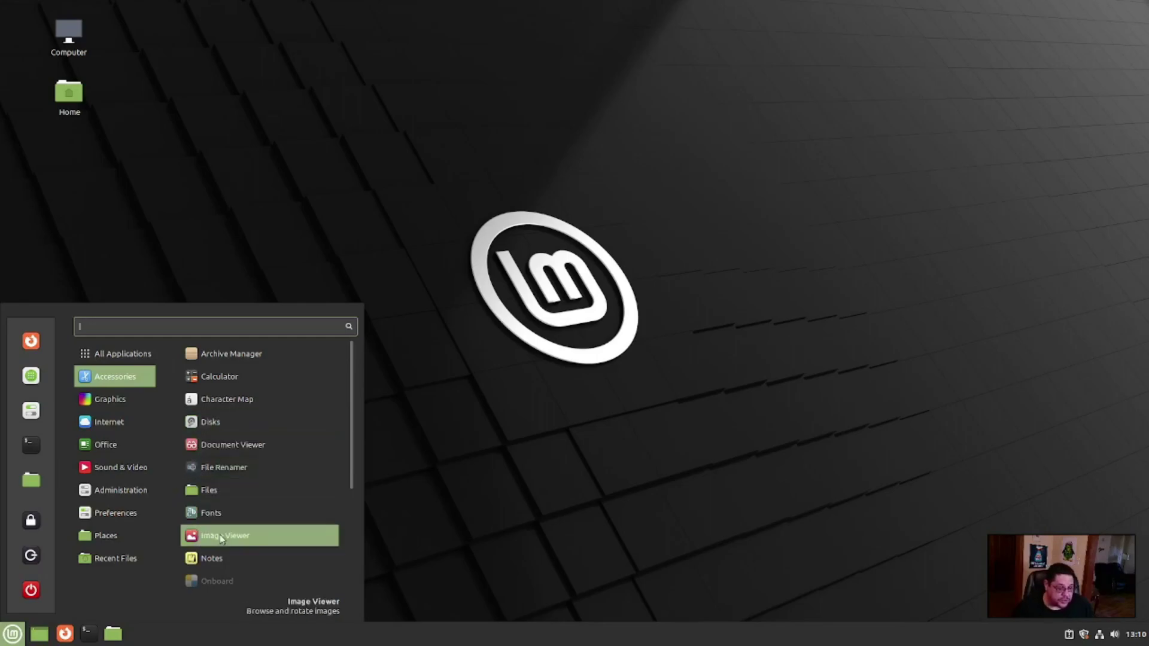
pyautogui.click(122, 401)
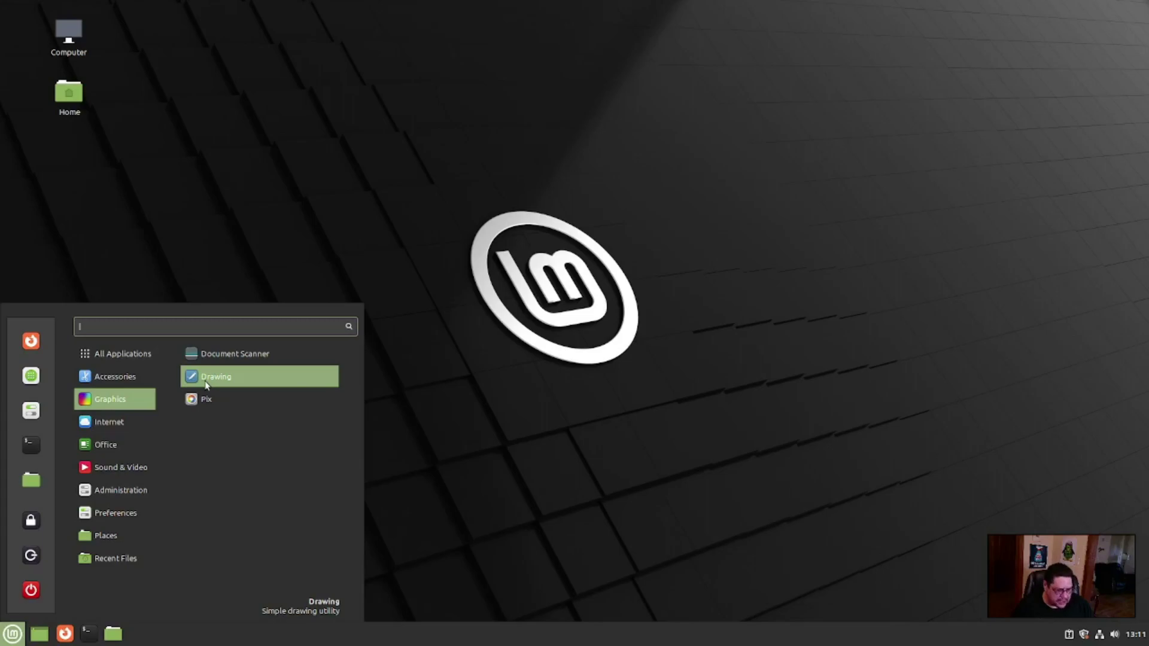
pyautogui.moveTo(123, 428)
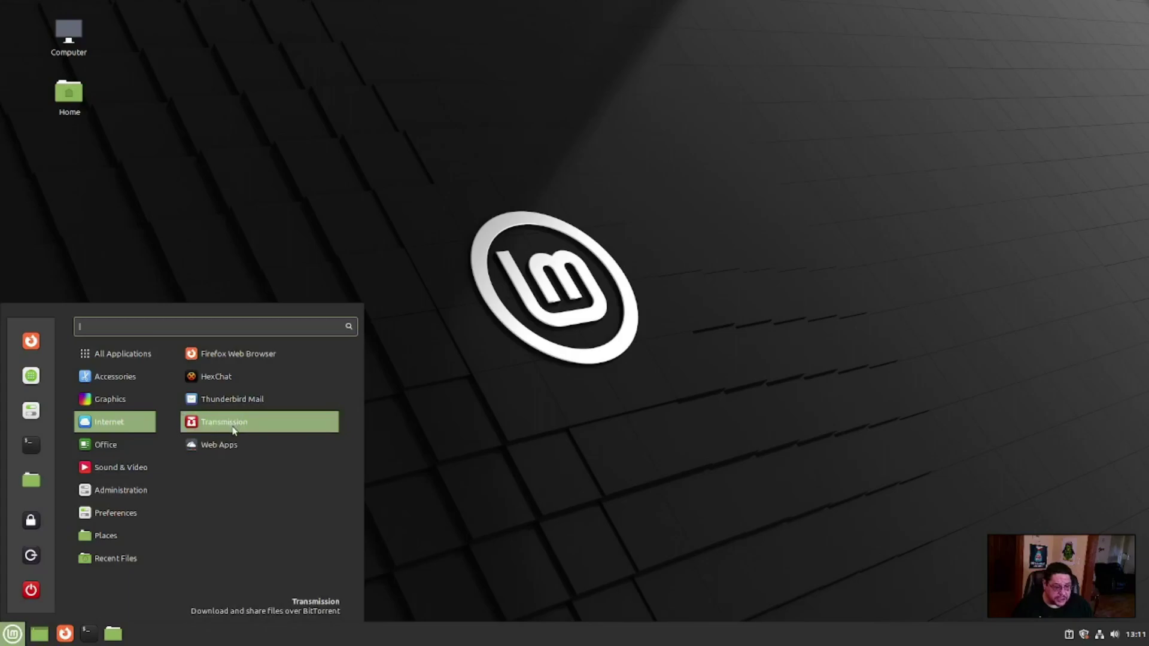
pyautogui.moveTo(113, 453)
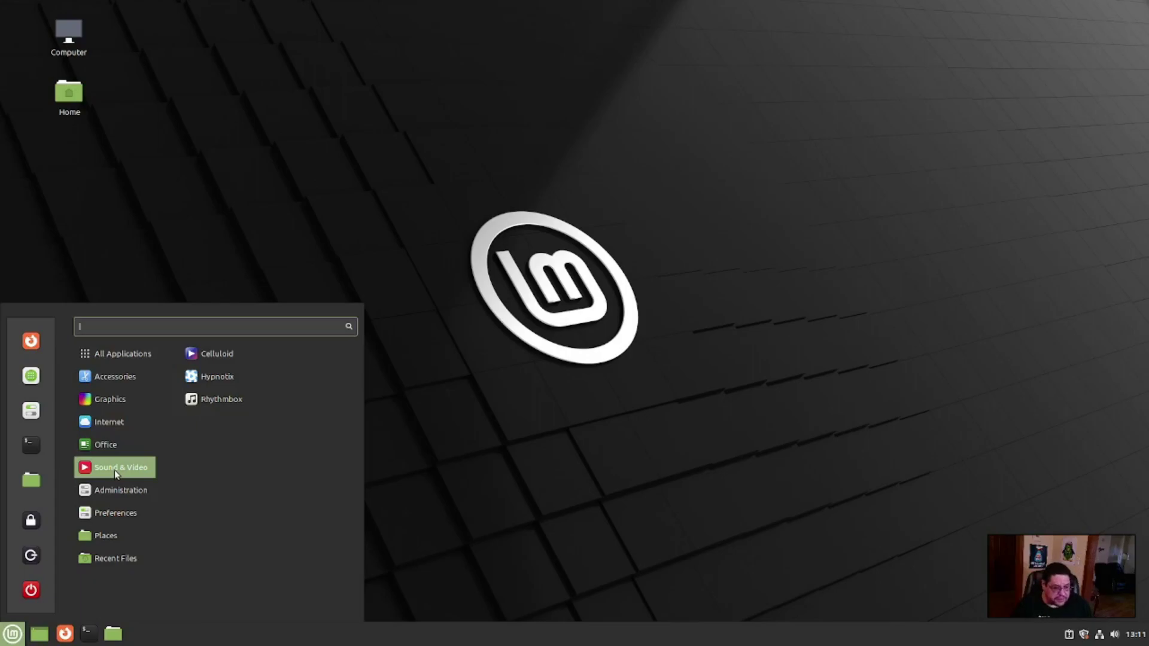
pyautogui.moveTo(116, 499)
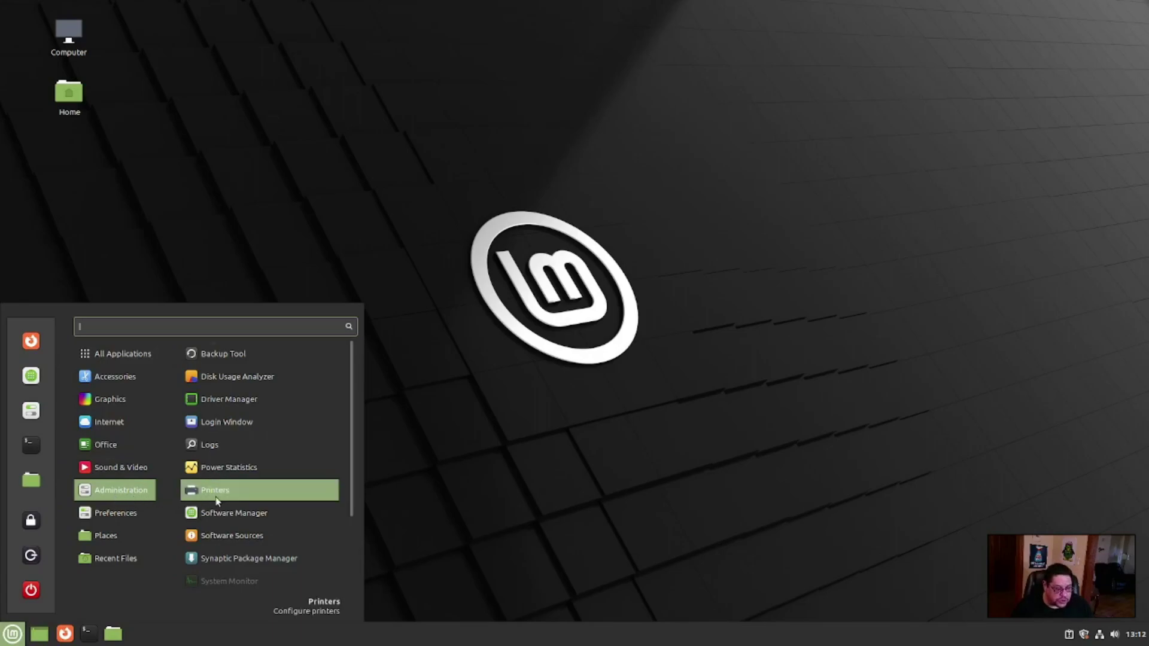
# Step: Scroll the menu and move through Places and Recent Files to Preferences
pyautogui.scroll(-4, 217, 503)
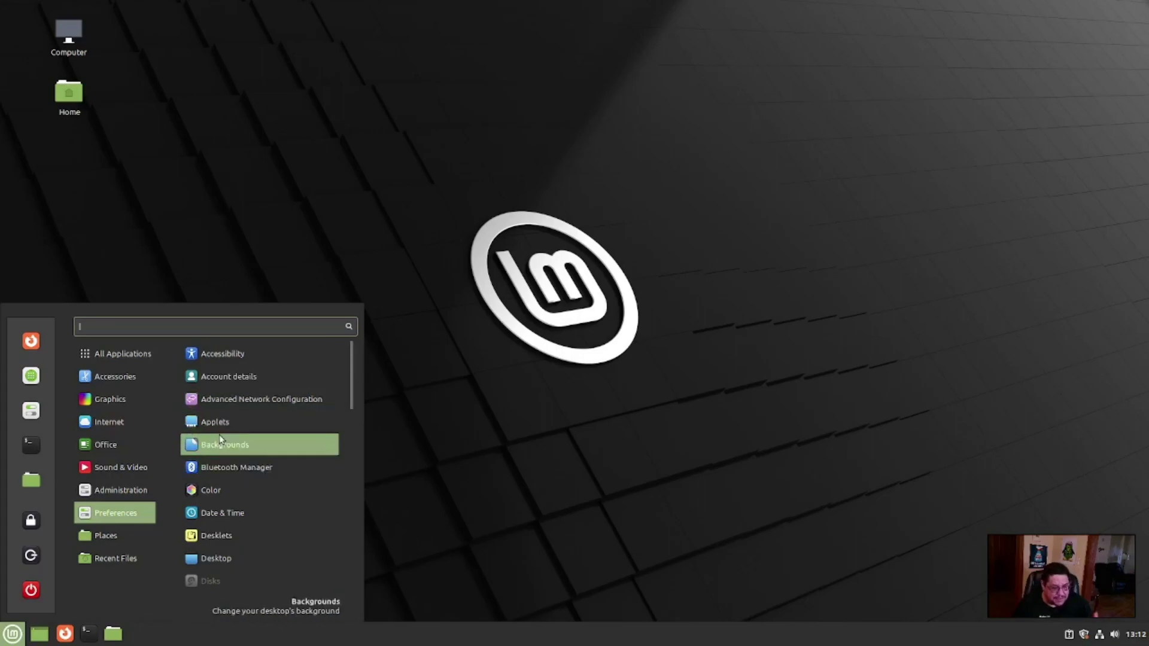
pyautogui.moveTo(91, 542)
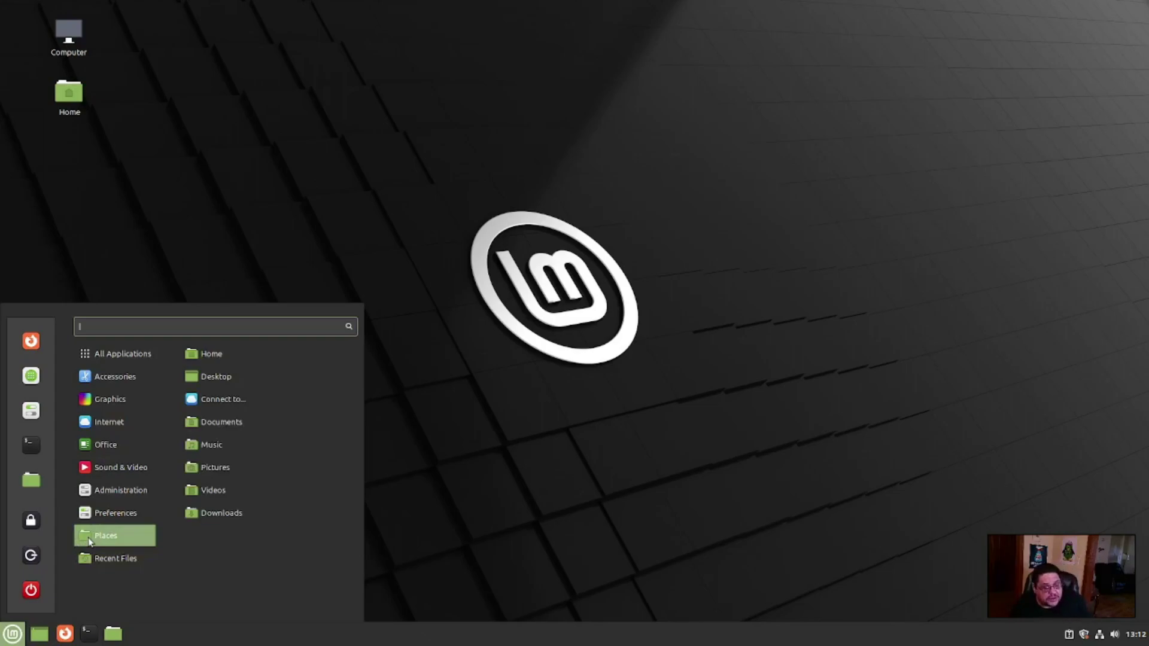
pyautogui.moveTo(115, 564)
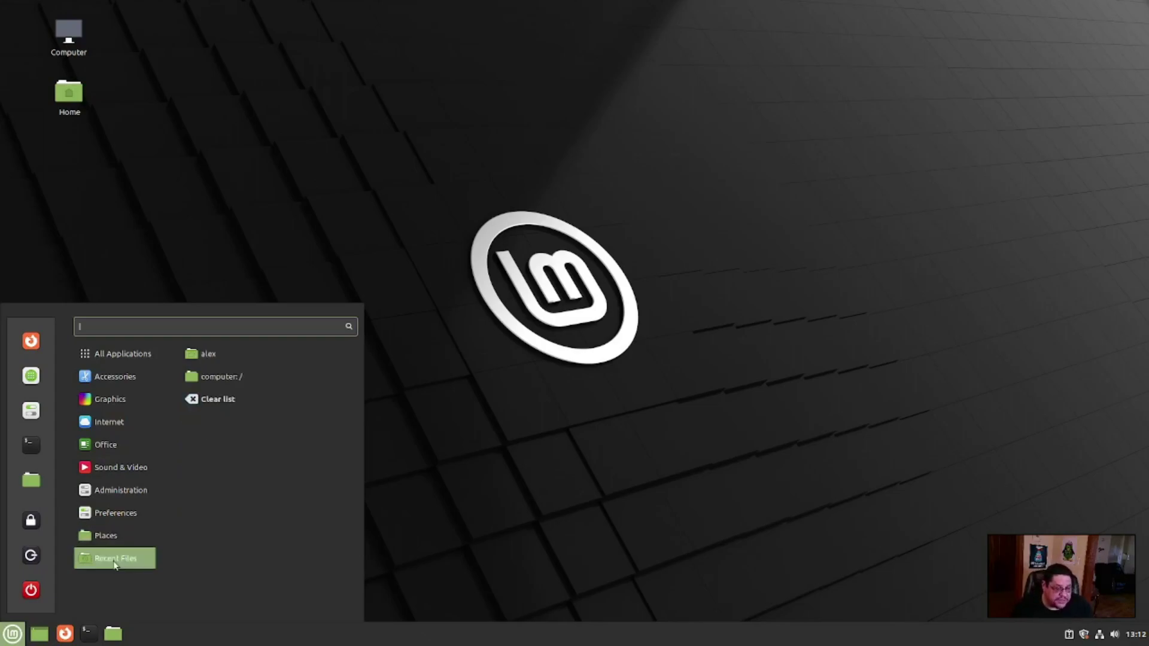
pyautogui.moveTo(127, 515)
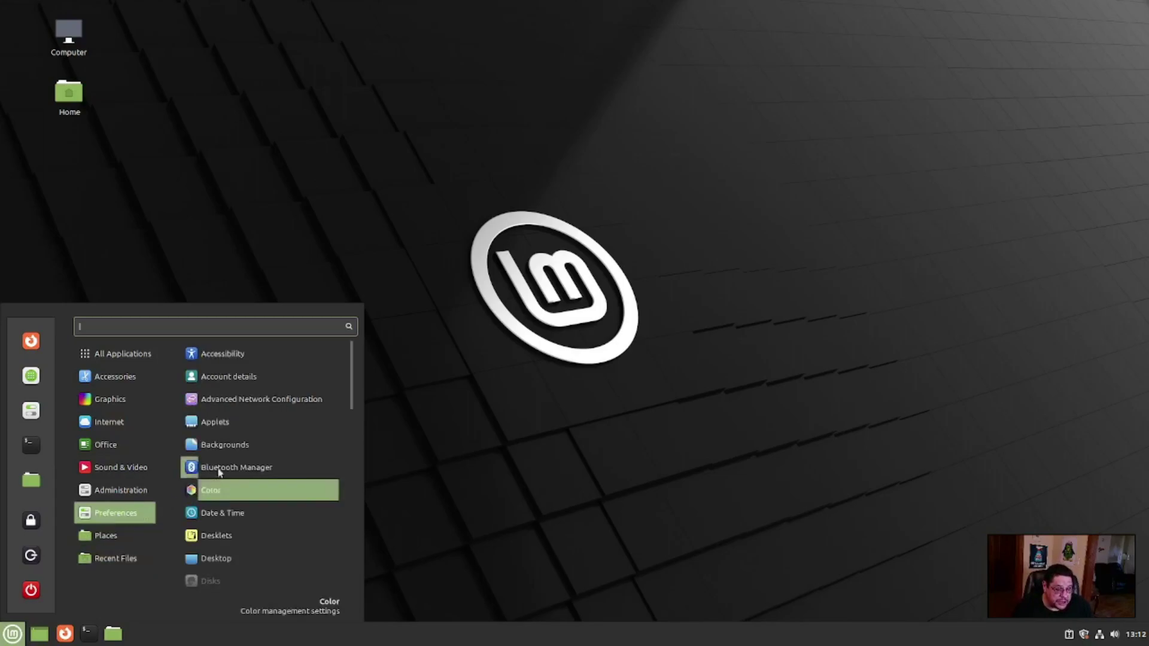
# Step: Set the Vanessa collection's Frozen bubble image as wallpaper, then close Backgrounds
pyautogui.click(228, 445)
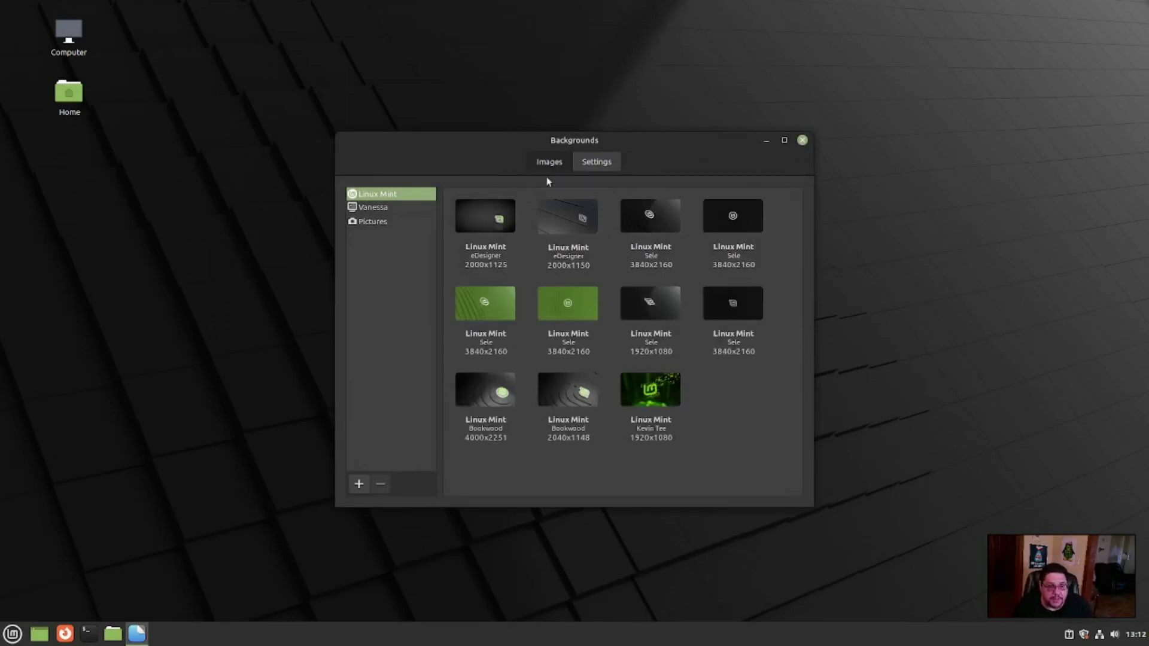
pyautogui.click(378, 212)
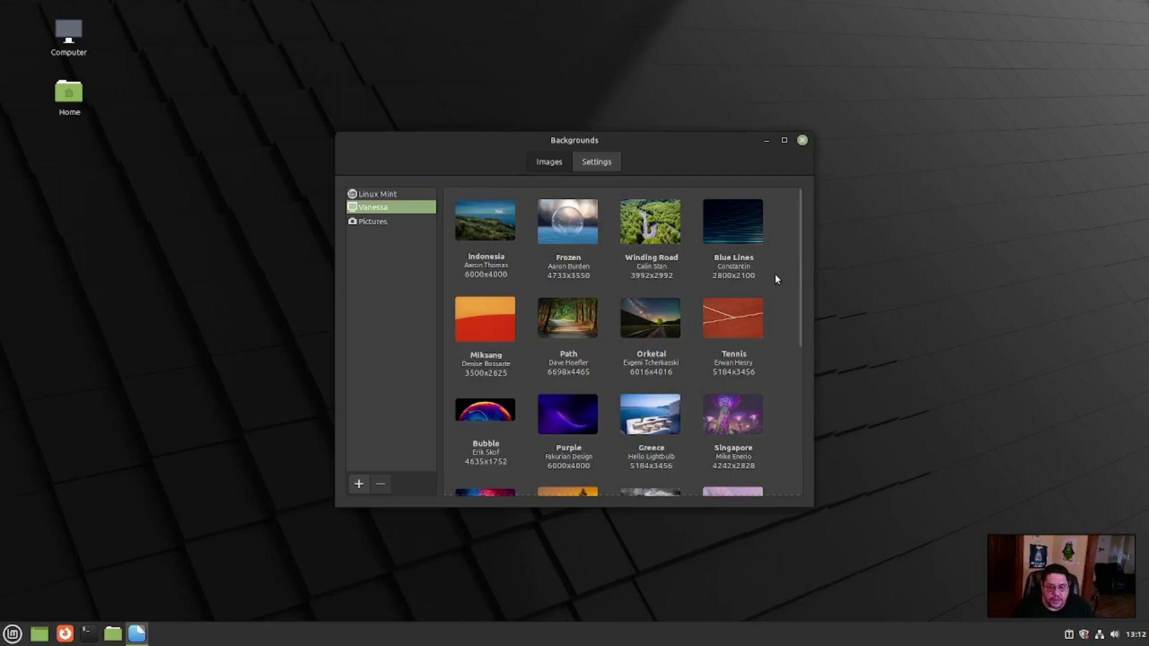
pyautogui.click(383, 195)
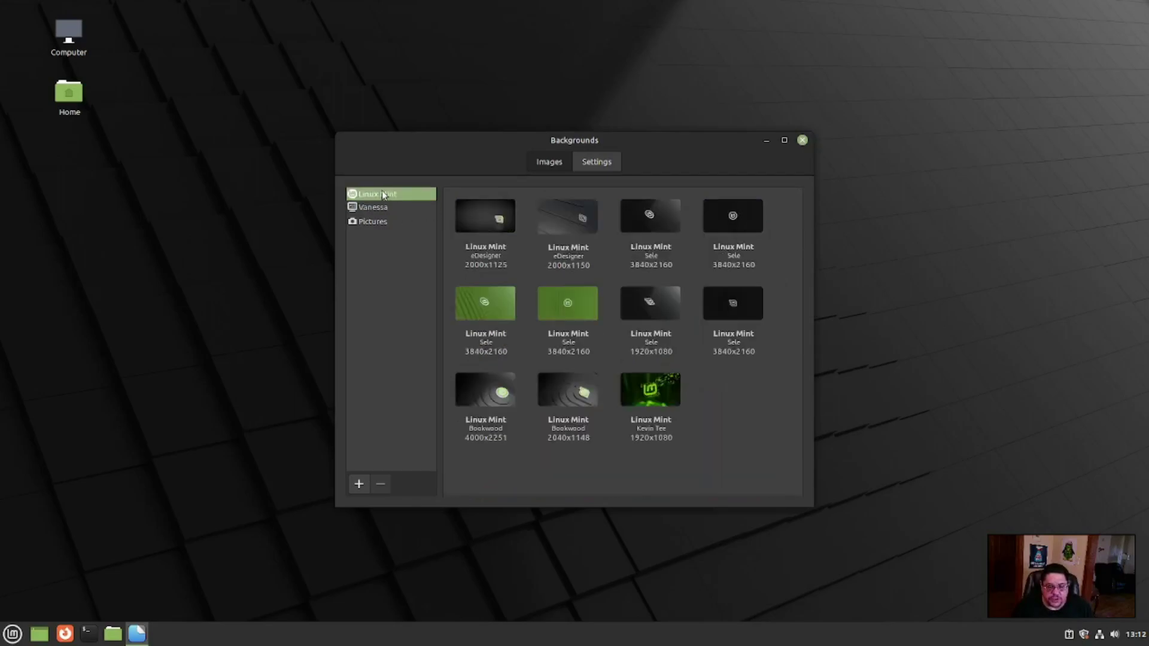
pyautogui.click(371, 208)
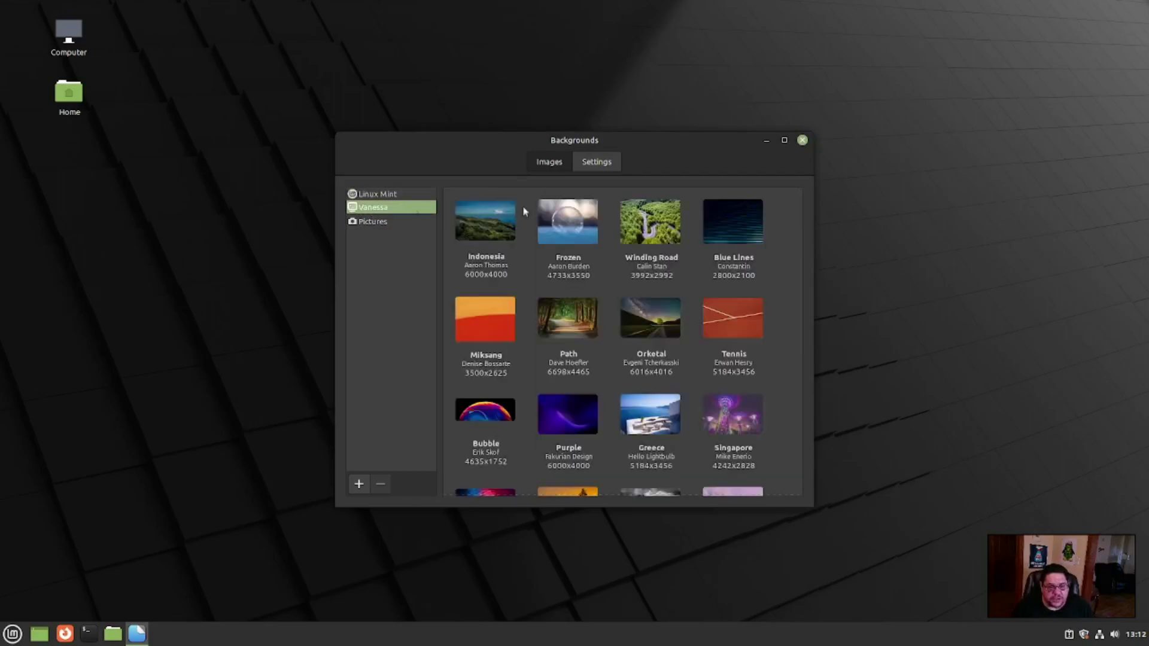
pyautogui.click(576, 235)
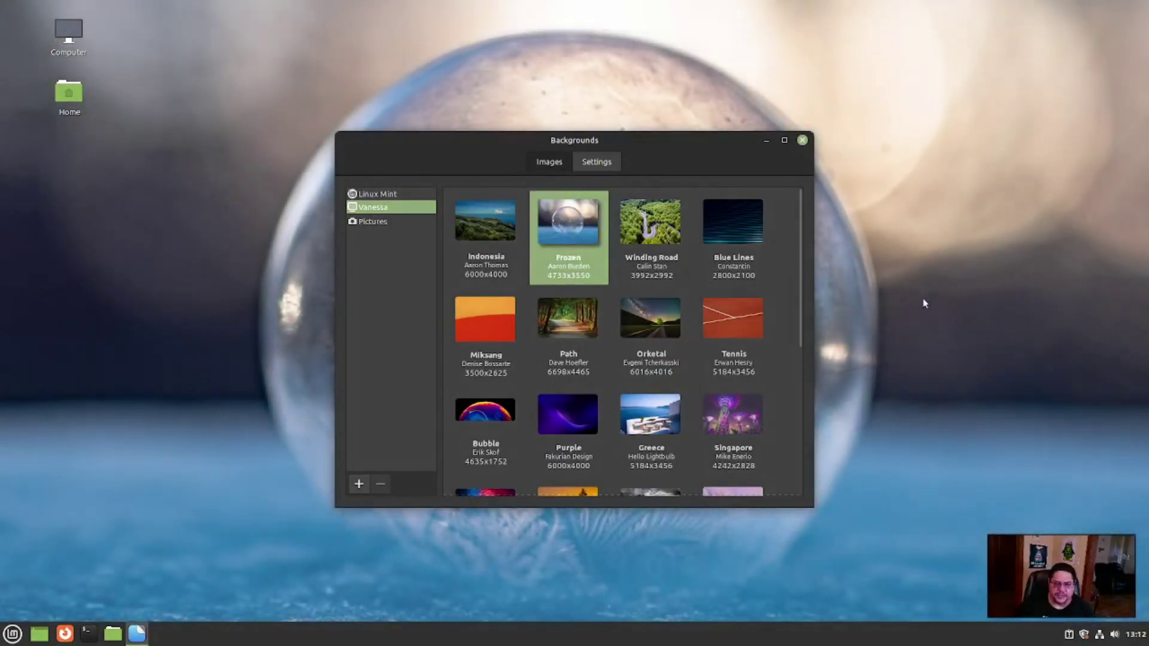
pyautogui.scroll(-2, 710, 282)
pyautogui.scroll(-5, 708, 278)
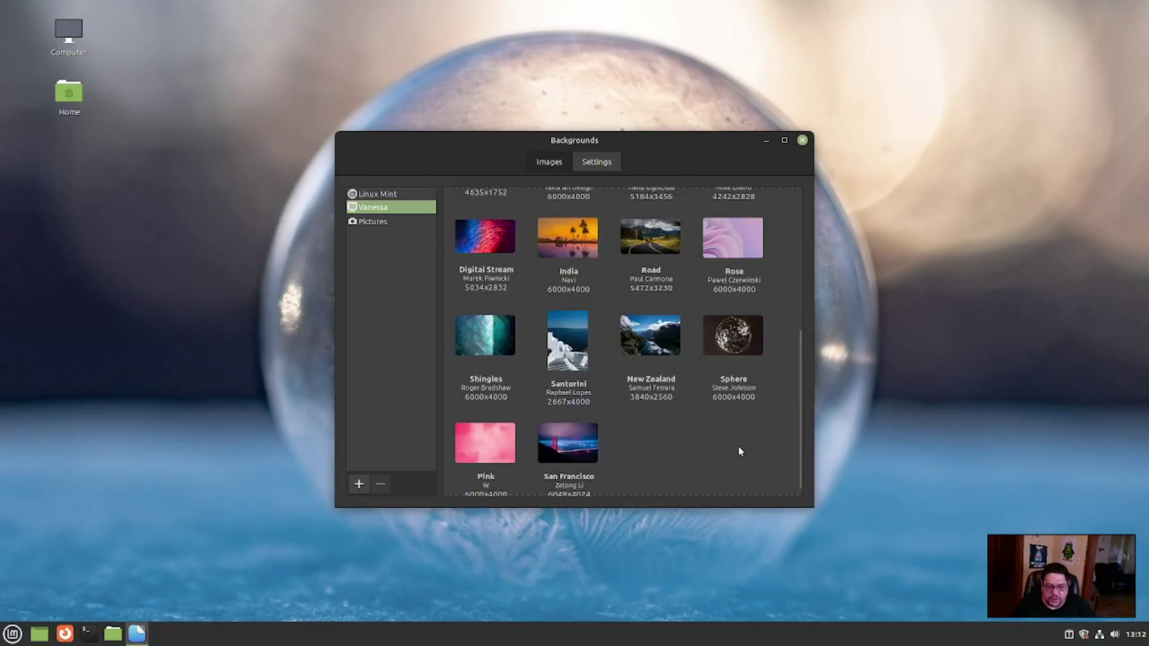
pyautogui.click(802, 140)
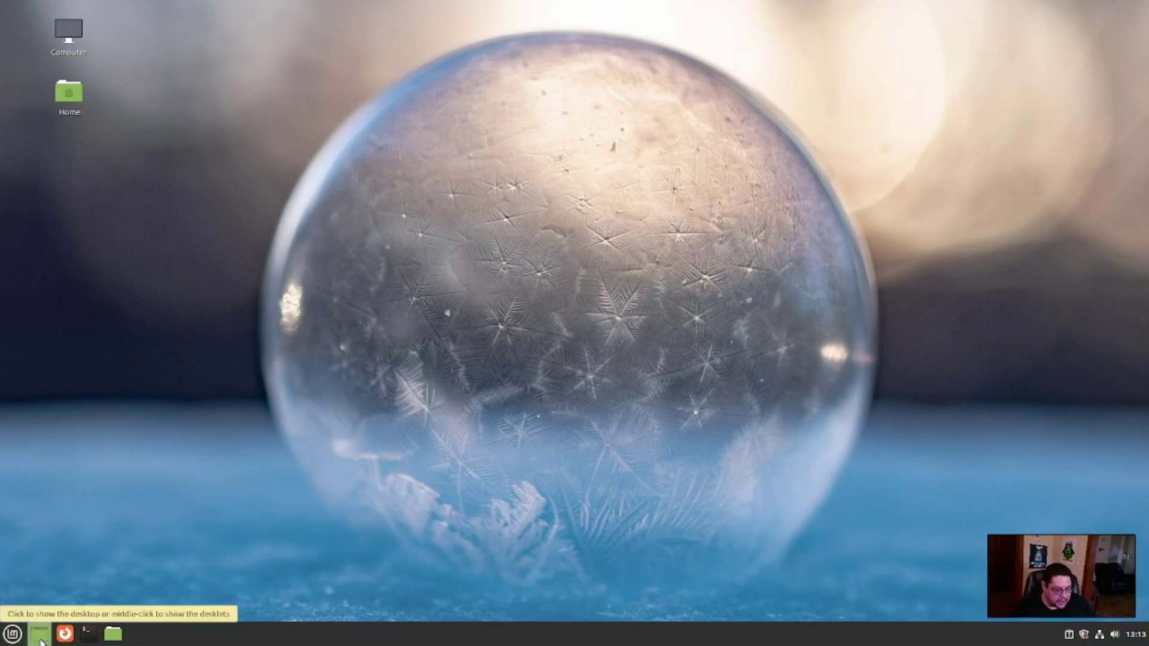
# Step: Open and close the menu, then view GNOME Terminal's About info and close the terminal
pyautogui.click(13, 634)
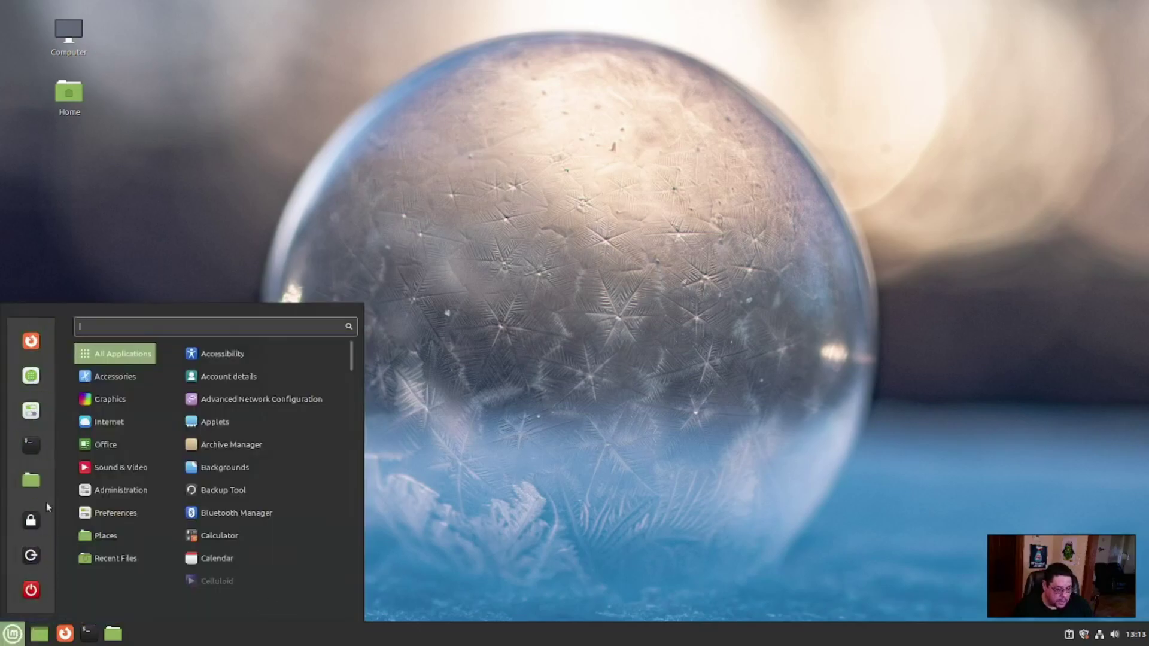
pyautogui.click(43, 638)
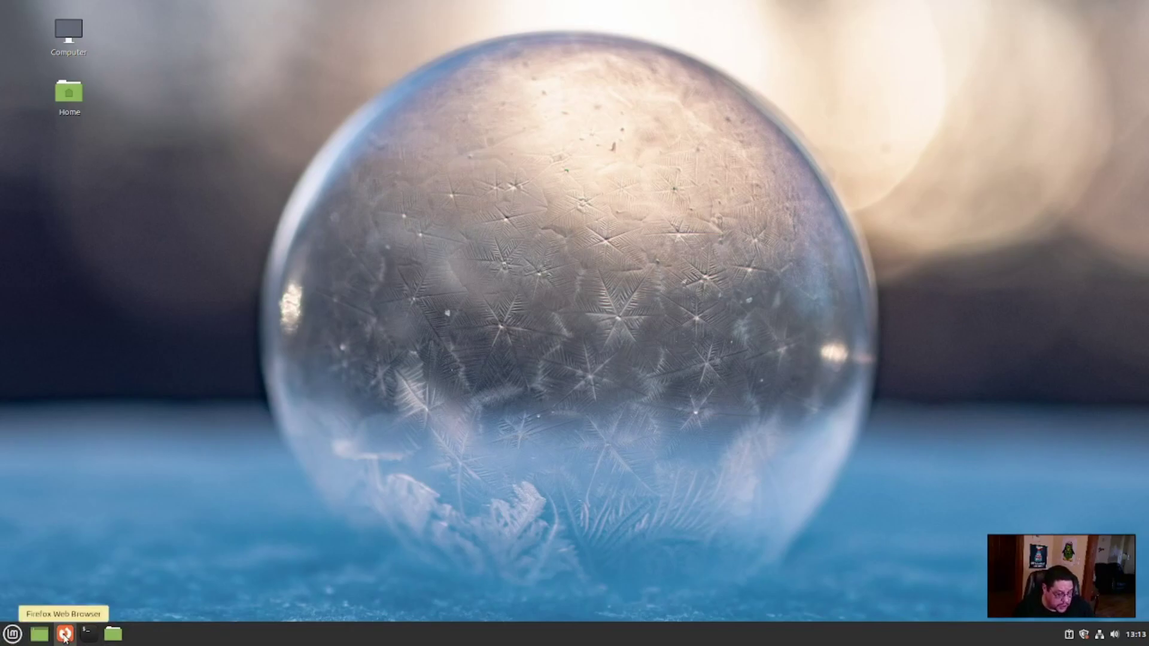
pyautogui.click(88, 635)
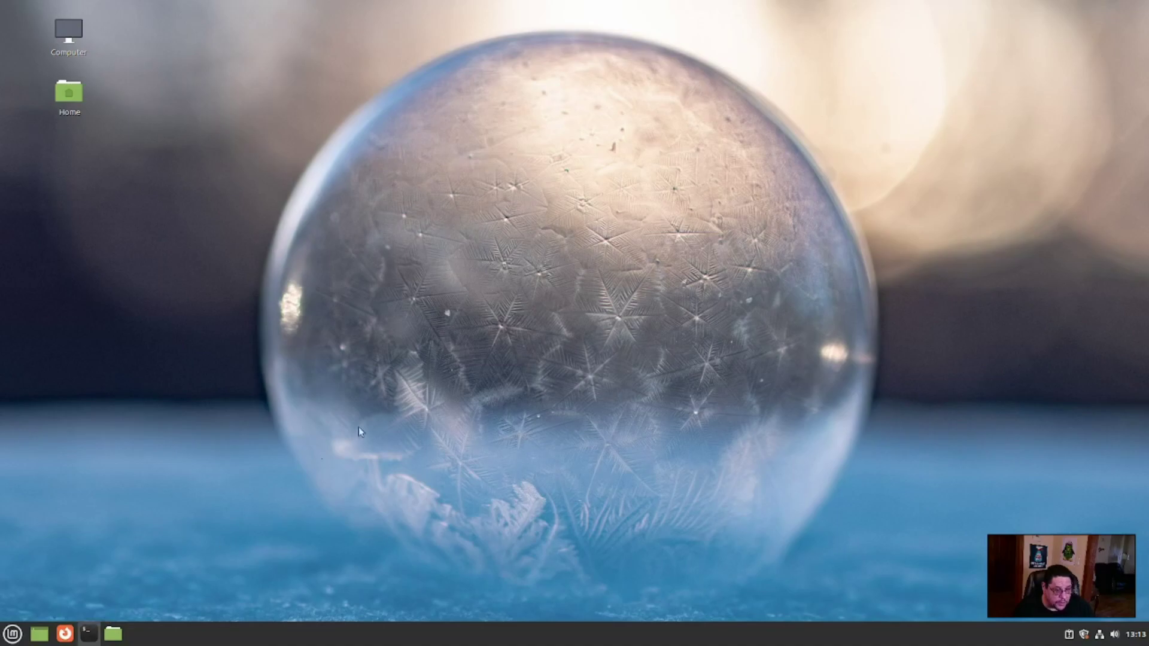
pyautogui.moveTo(387, 27); pyautogui.dragTo(342, 63)
pyautogui.click(343, 61)
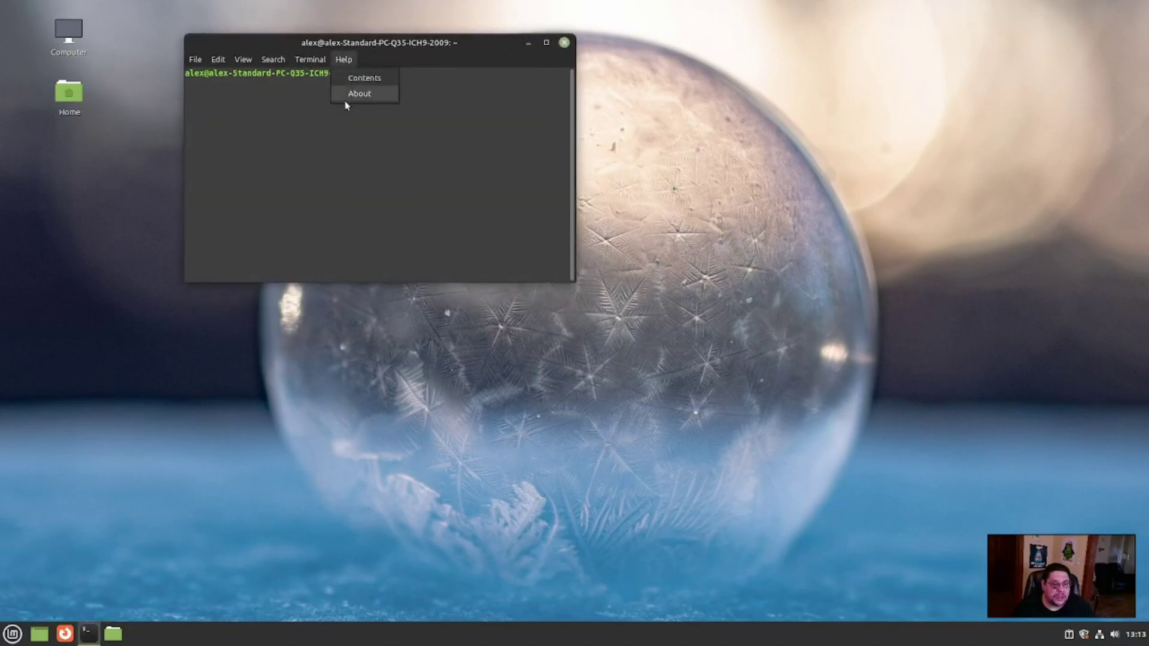
pyautogui.click(354, 96)
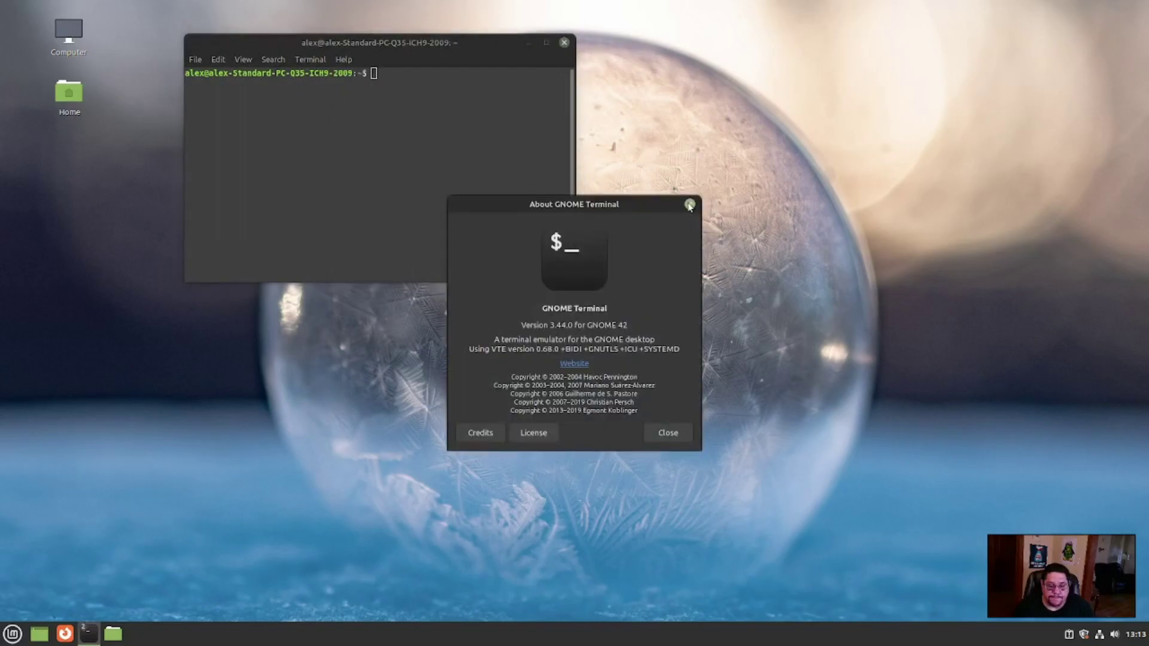
pyautogui.click(689, 204)
pyautogui.click(565, 43)
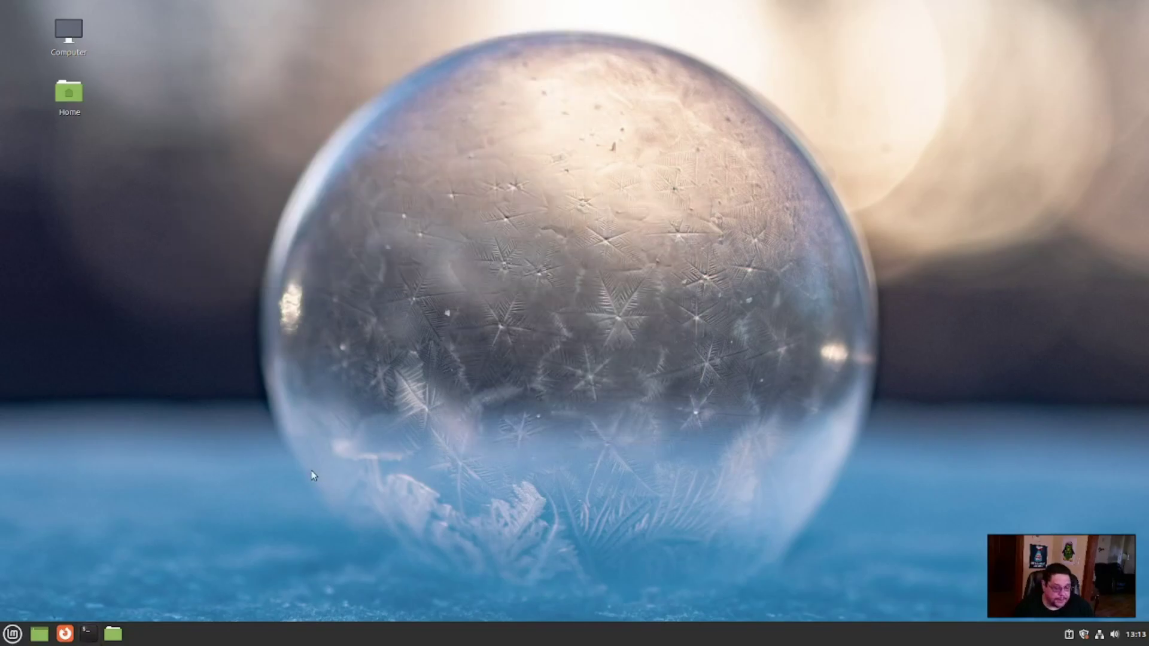
# Step: Open the home folder, return to the desktop with Super+D, and bring up its context menu
pyautogui.click(114, 635)
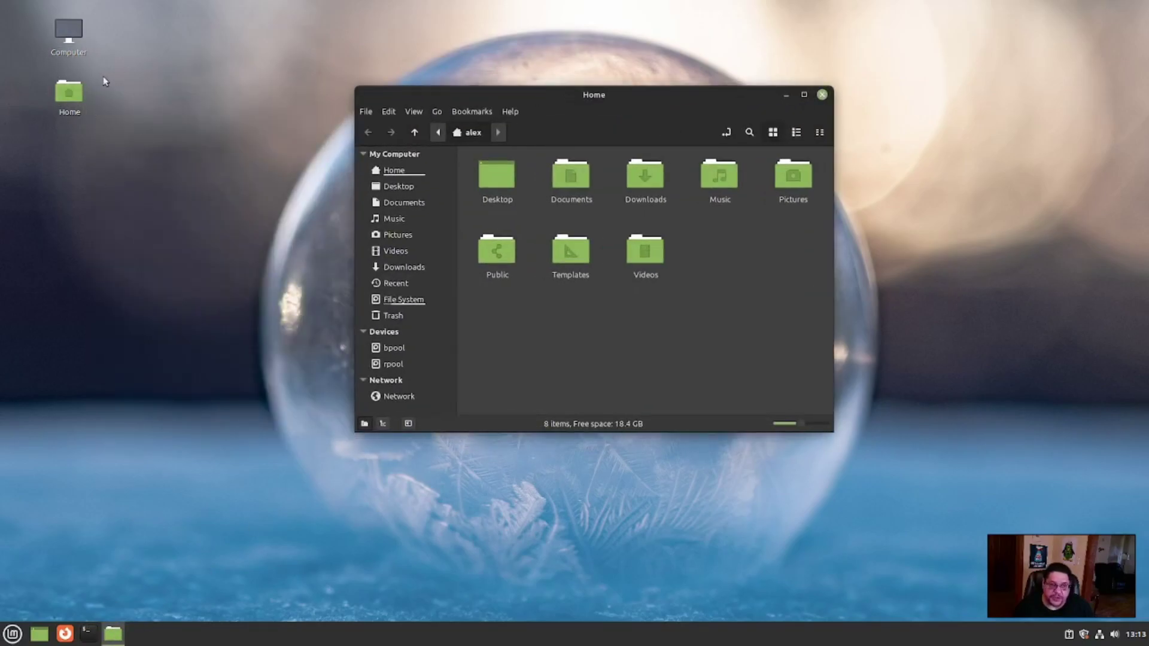
pyautogui.press('super+d')
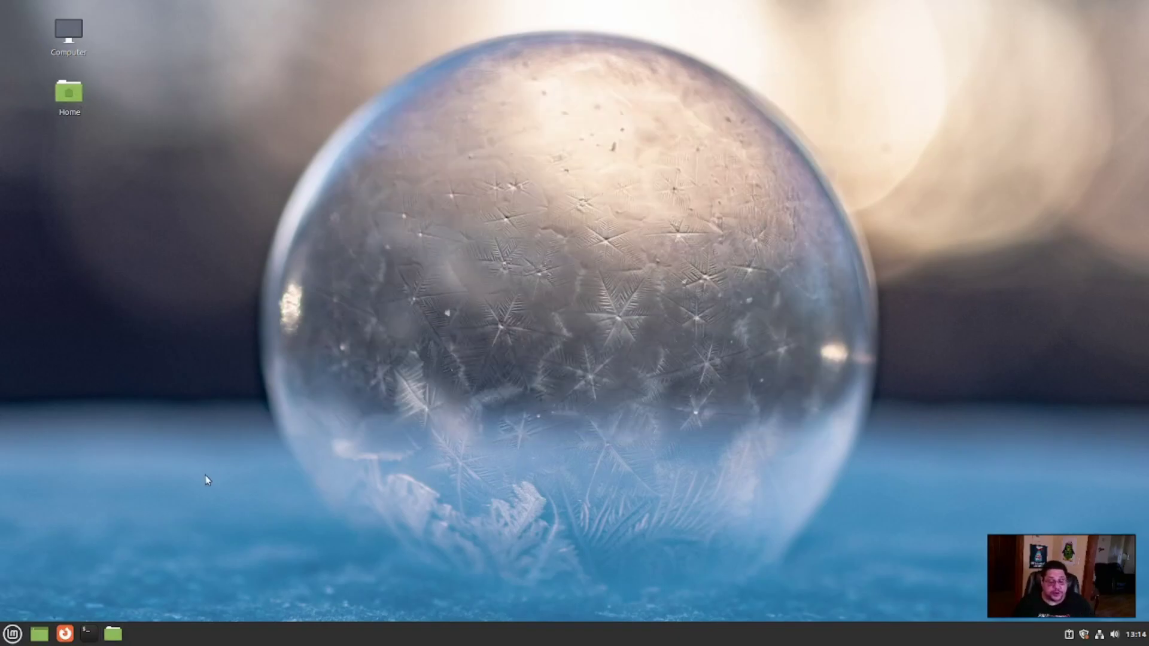
pyautogui.rightClick(295, 408)
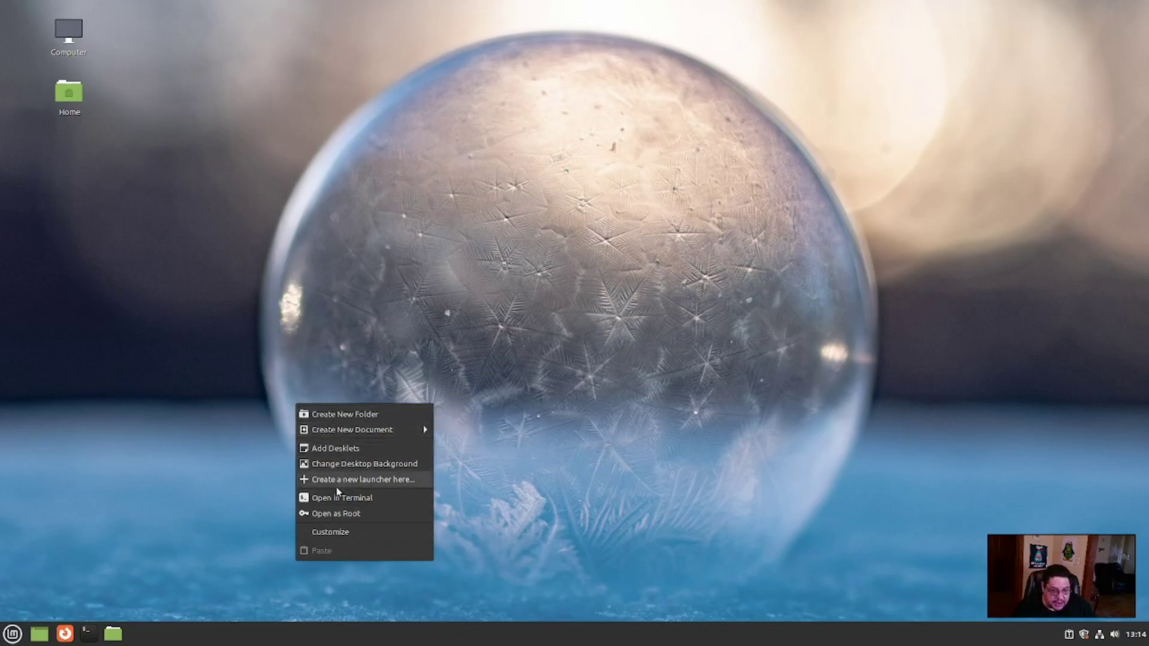
# Step: Launch Software Manager from the menu favourites and move its window higher
pyautogui.click(12, 634)
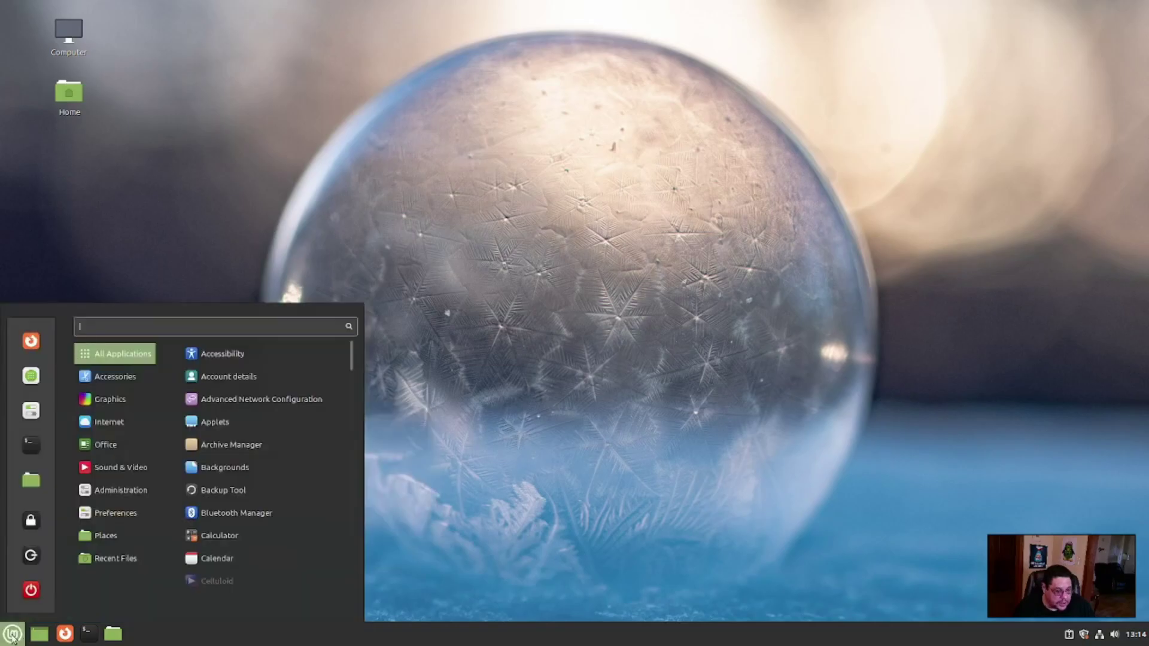
pyautogui.click(34, 377)
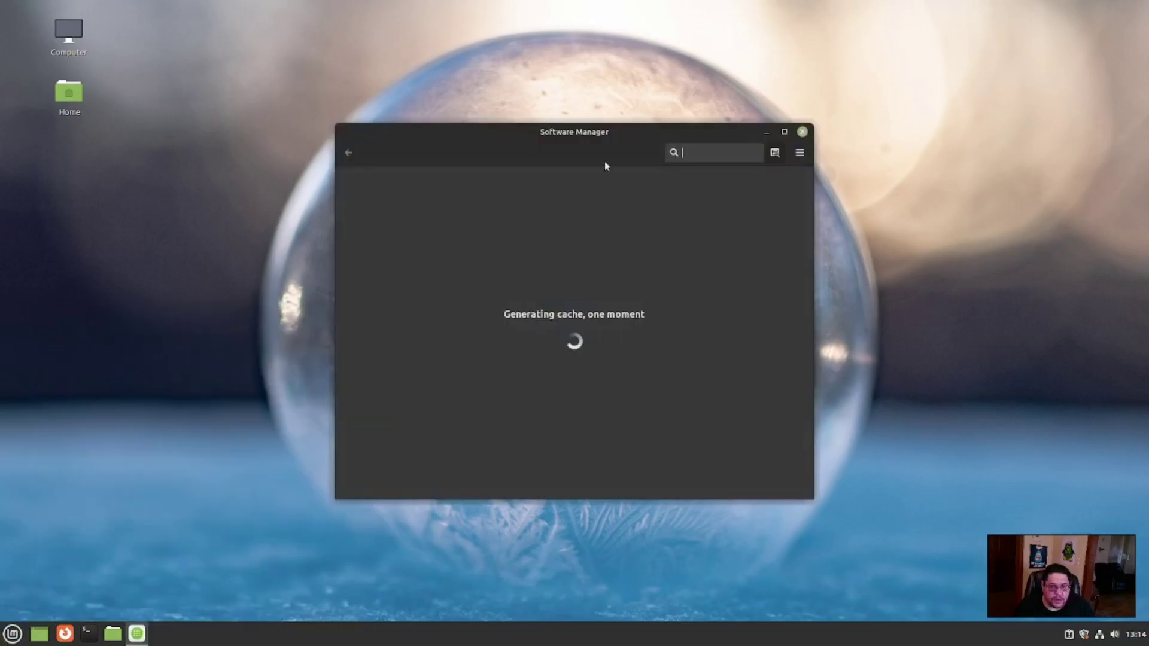
pyautogui.moveTo(590, 134); pyautogui.dragTo(583, 89)
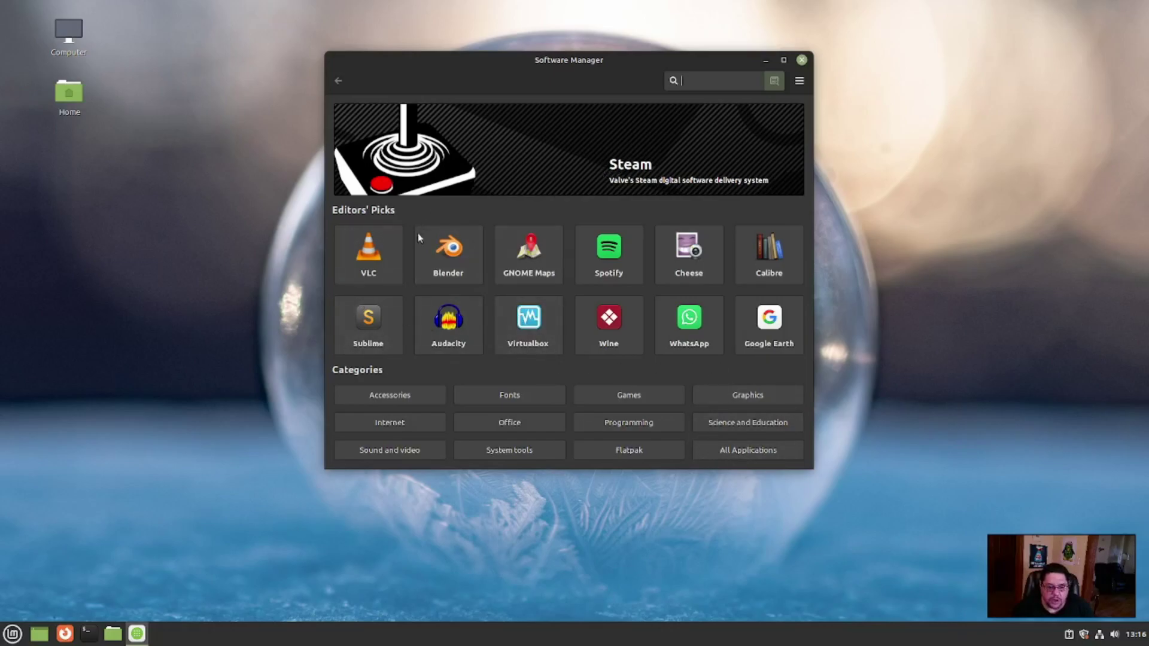
# Step: Search the Games category for 'steam' and open the Steam package
pyautogui.click(611, 395)
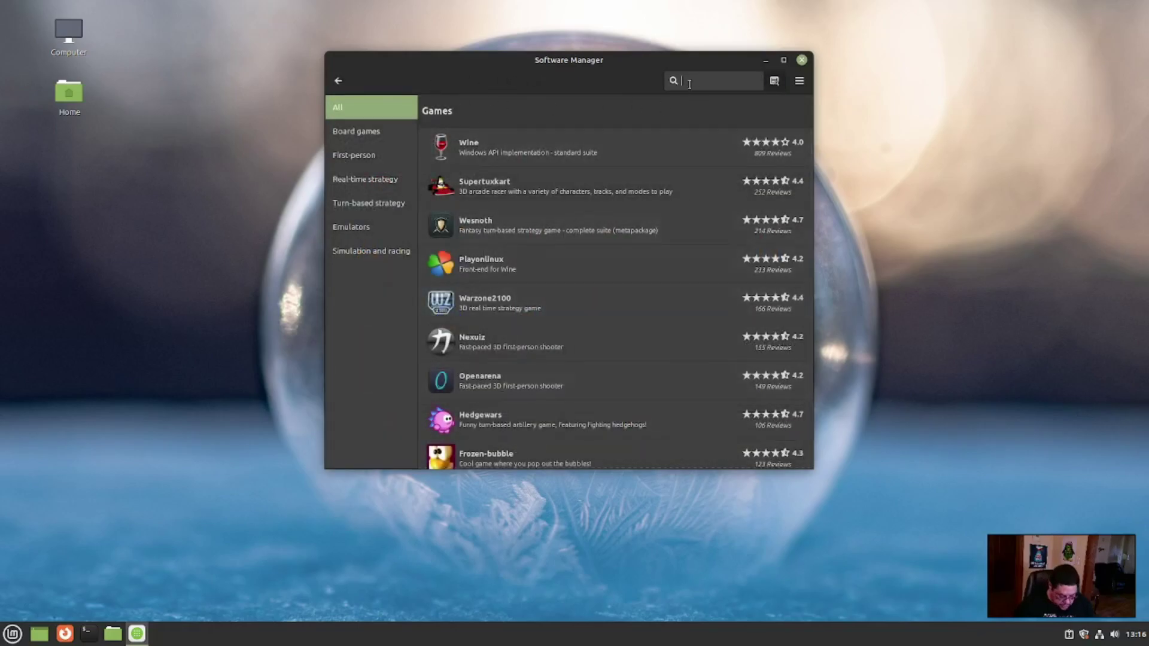
pyautogui.write('steam')
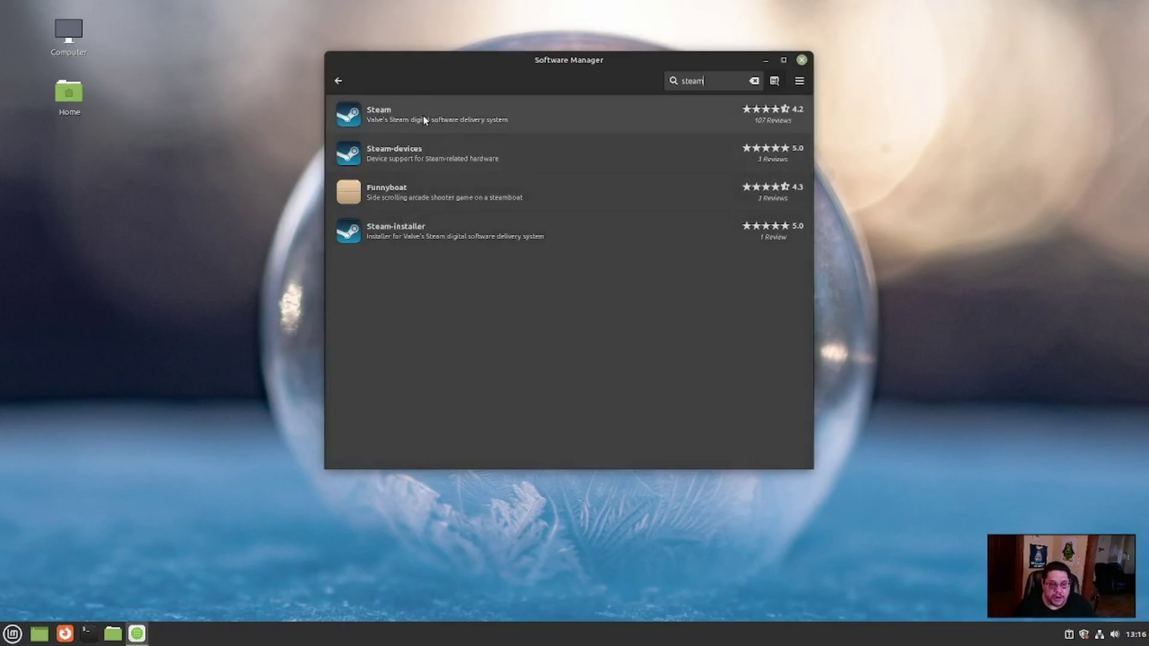
pyautogui.click(412, 114)
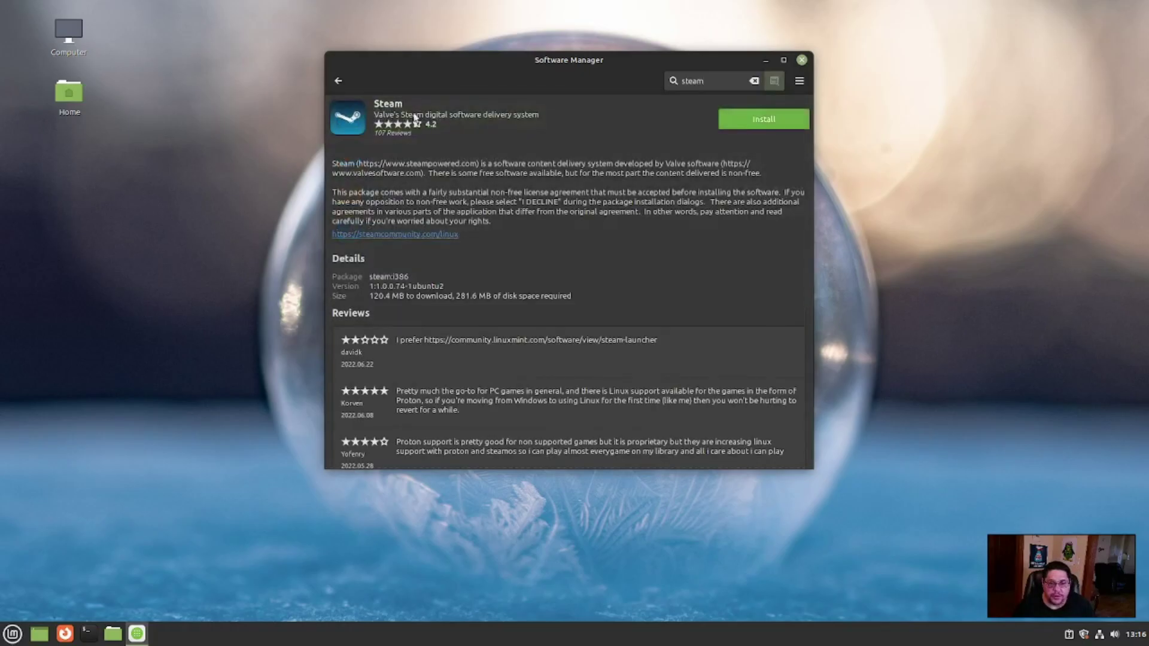
# Step: Install Steam, accepting the extra upgrades and authorising with the account password
pyautogui.click(766, 117)
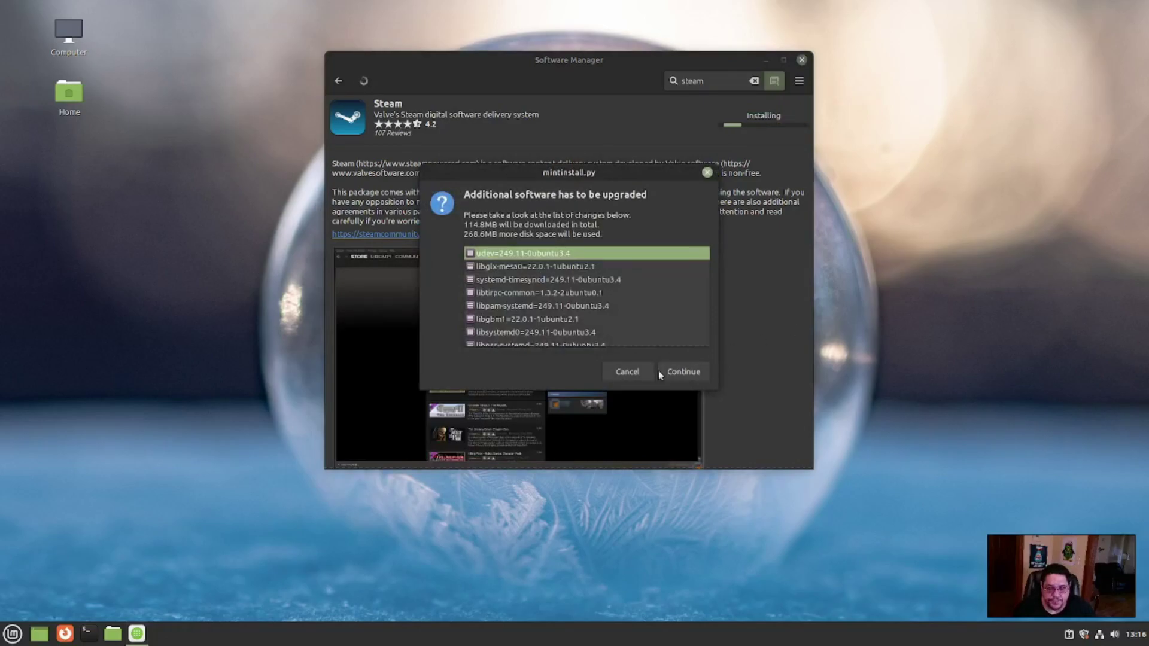
pyautogui.click(686, 372)
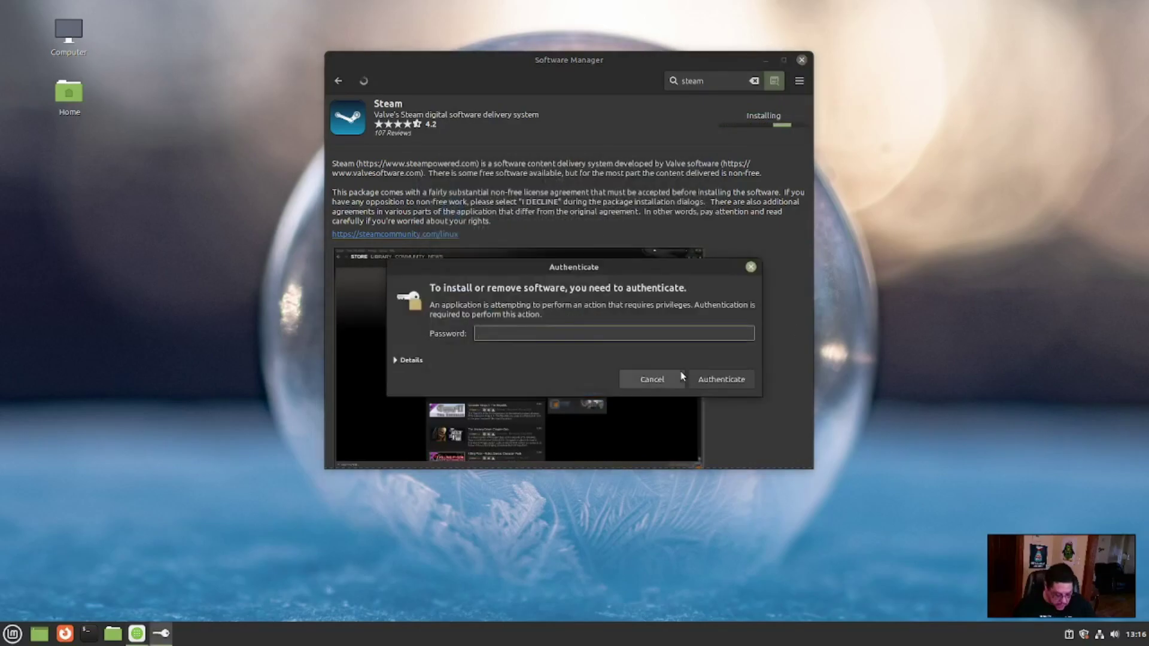
pyautogui.write('****')
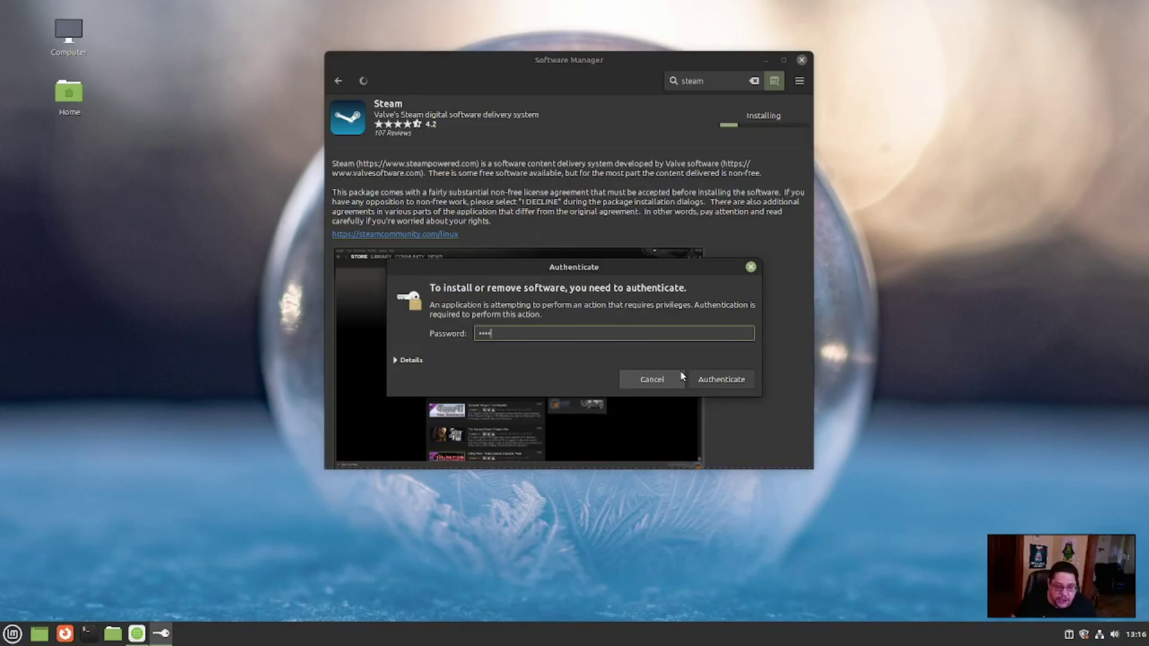
pyautogui.press('Return')
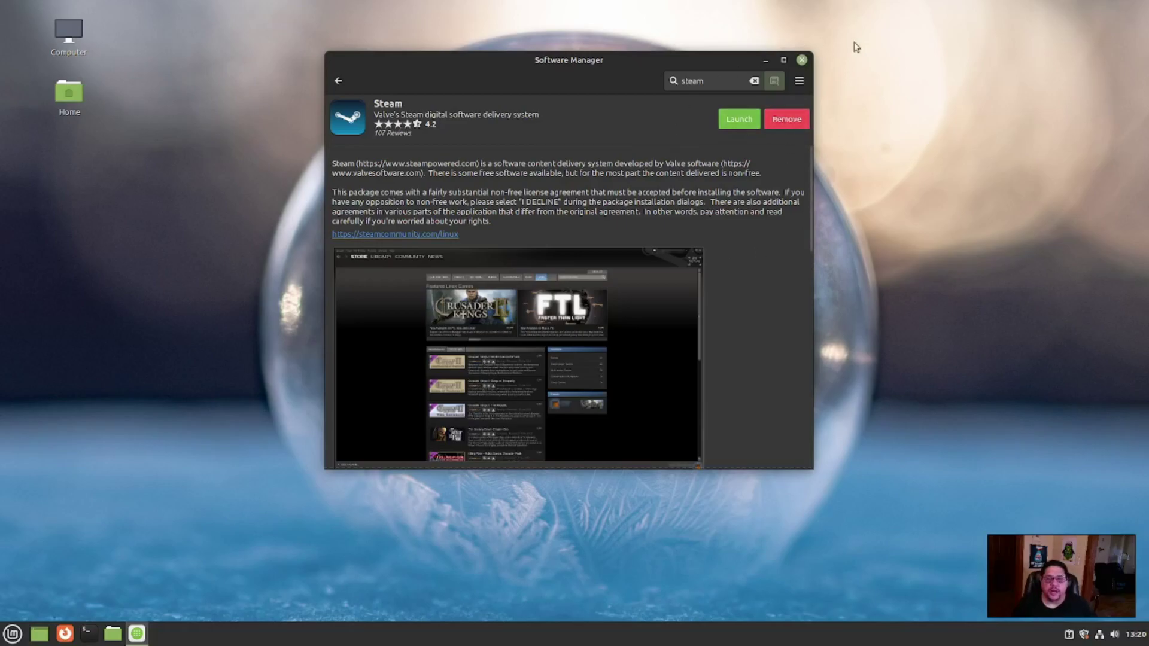
pyautogui.click(802, 60)
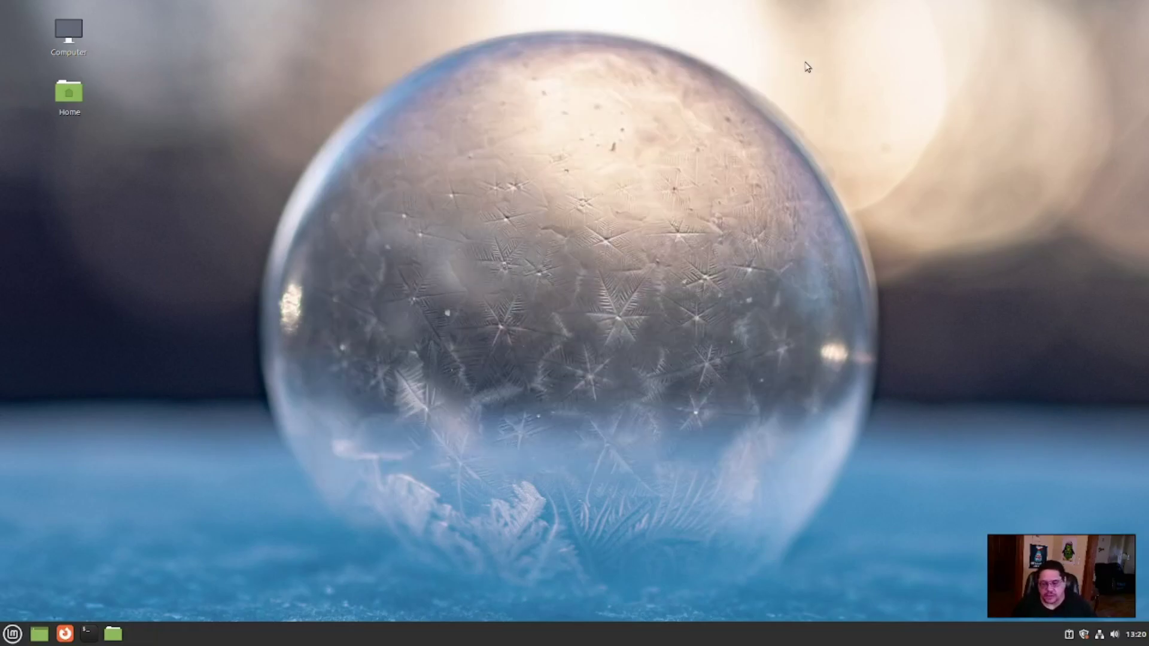